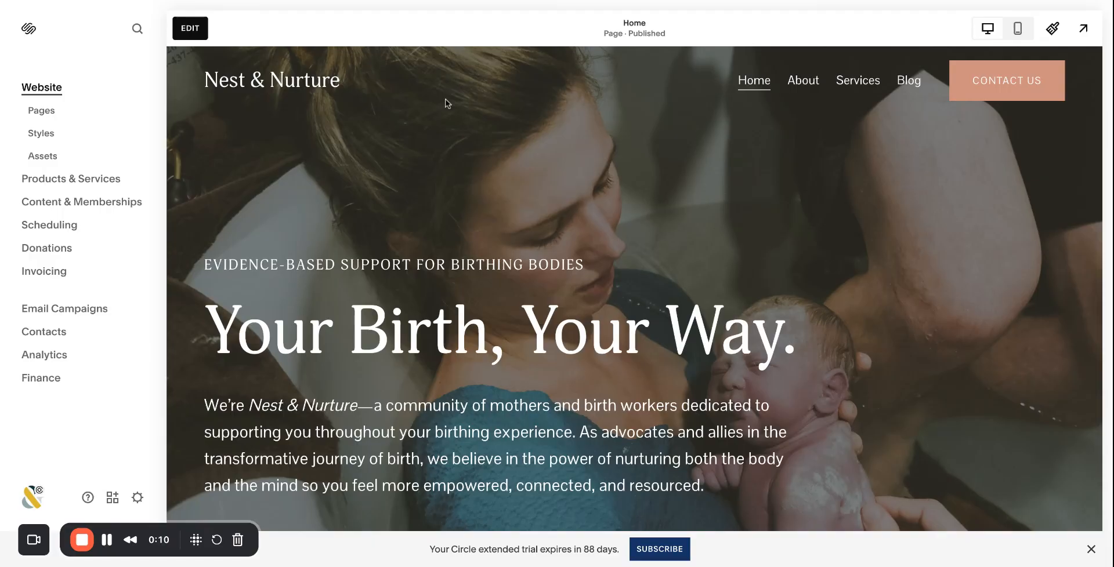
Open the Blog page from the site's main navigation pages to manage its posts.
{"action": "left_click", "coordinate": [41, 111]}
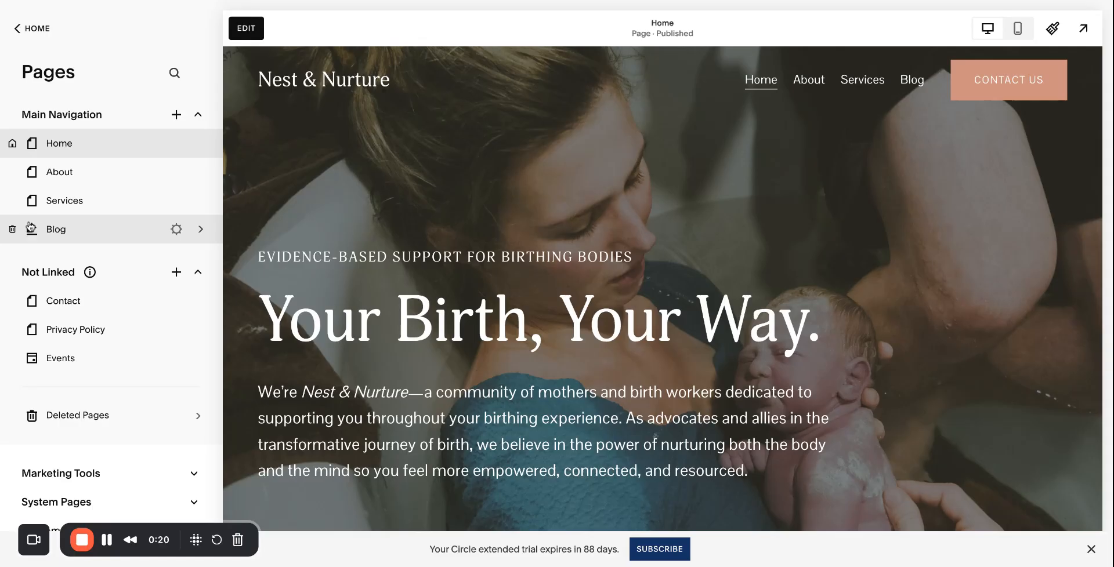
{"action": "left_click", "coordinate": [67, 232]}
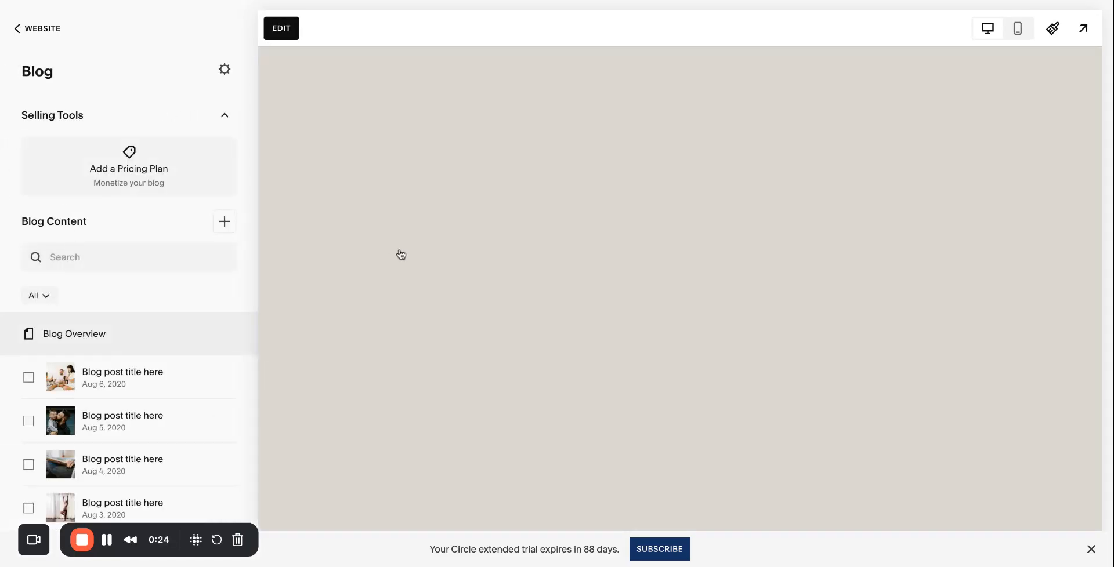
Examine the blog overview from the first post to the footer, and the options offered for the Aug 6, 2020 post.
{"action": "scroll", "coordinate": [401, 254], "scroll_direction": "down", "scroll_amount": 8}
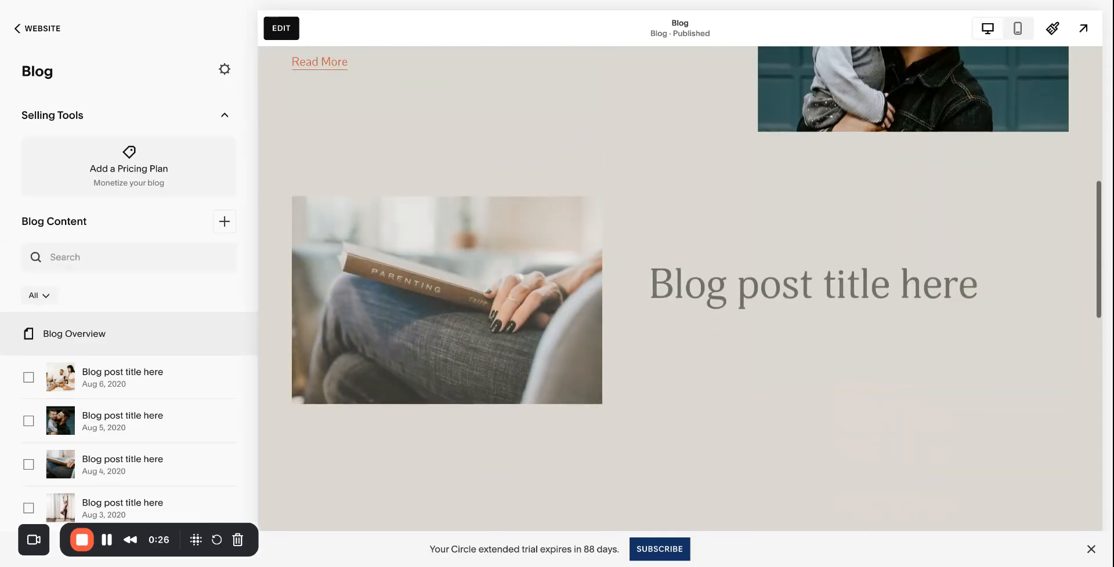
{"action": "scroll", "coordinate": [680, 288], "scroll_direction": "down", "scroll_amount": 10}
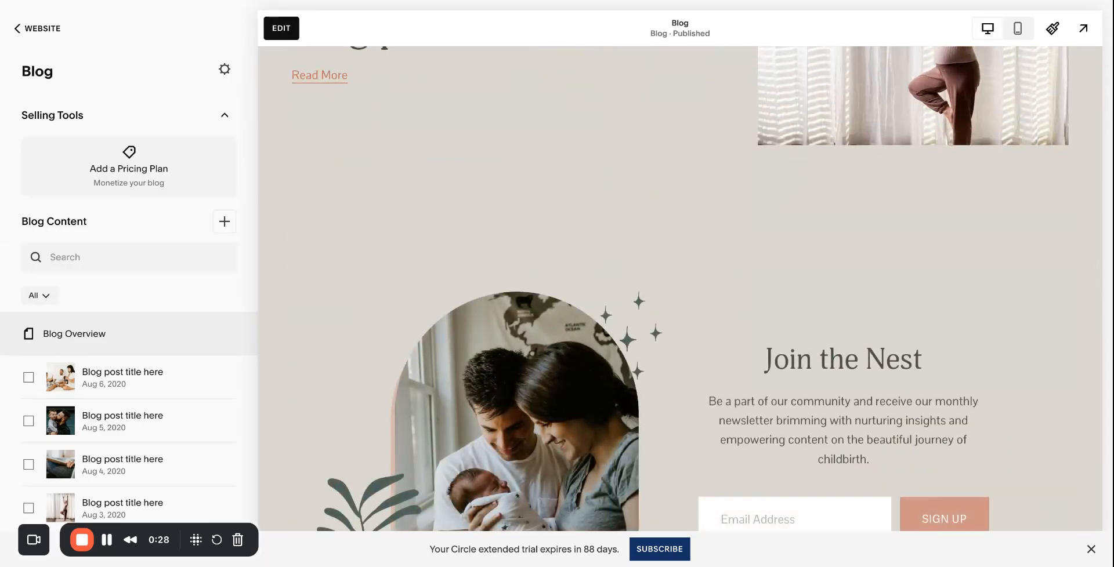
{"action": "scroll", "coordinate": [674, 180], "scroll_direction": "down", "scroll_amount": 5}
{"action": "scroll", "coordinate": [675, 180], "scroll_direction": "up", "scroll_amount": 12}
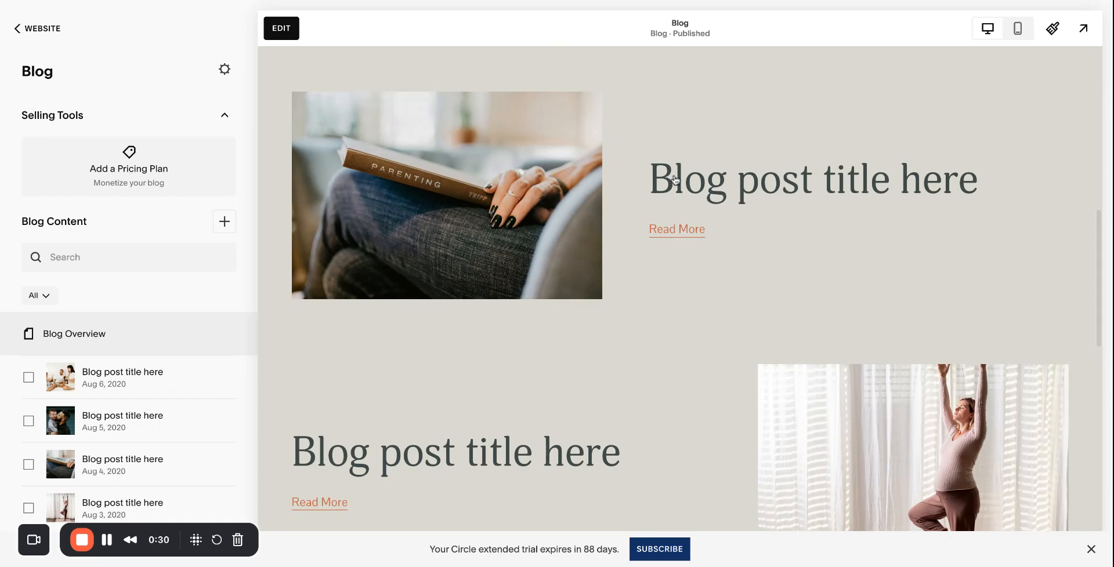
{"action": "scroll", "coordinate": [674, 180], "scroll_direction": "up", "scroll_amount": 10}
{"action": "scroll", "coordinate": [522, 366], "scroll_direction": "down", "scroll_amount": 3}
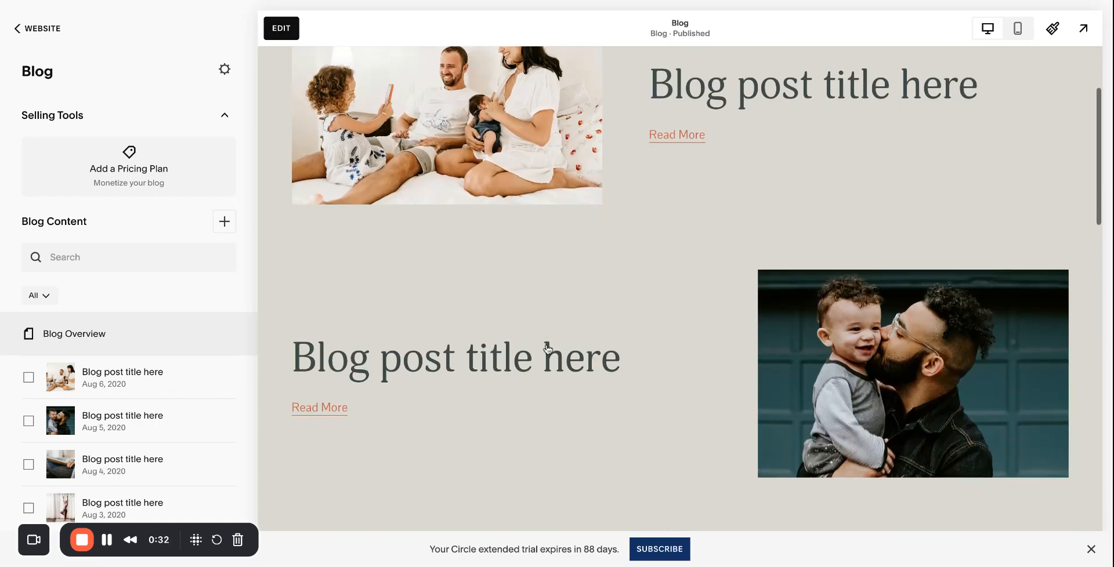
{"action": "scroll", "coordinate": [547, 349], "scroll_direction": "down", "scroll_amount": 10}
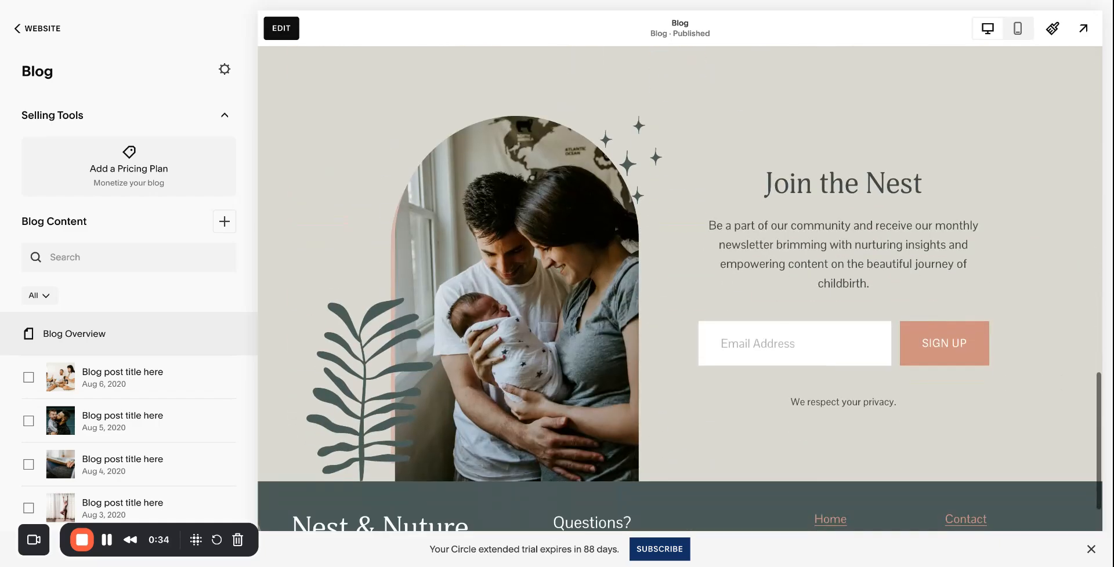
{"action": "scroll", "coordinate": [680, 268], "scroll_direction": "down", "scroll_amount": 3}
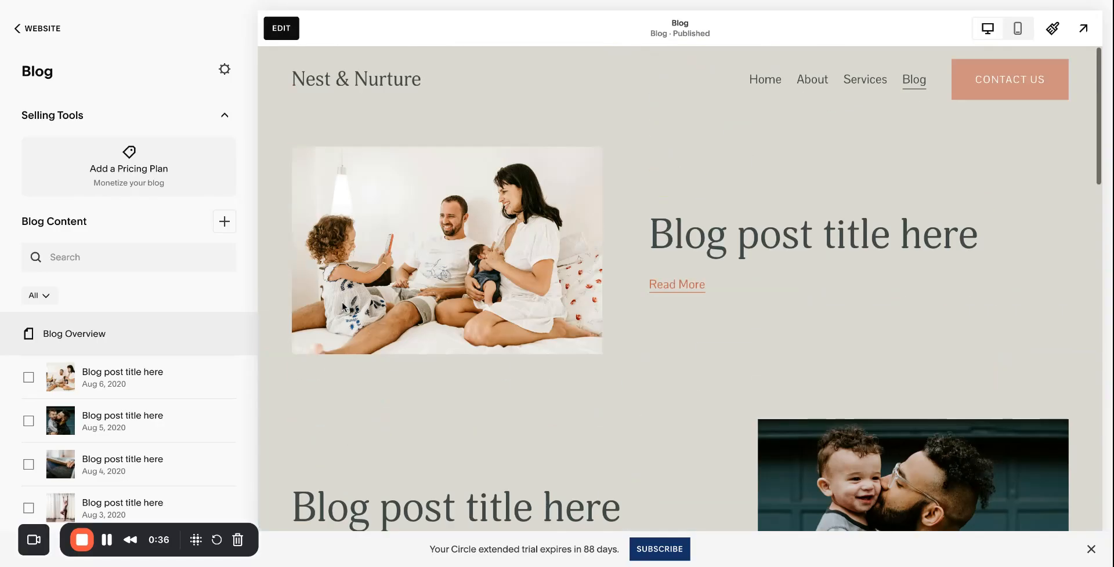
{"action": "scroll", "coordinate": [95, 242], "scroll_direction": "down", "scroll_amount": 1}
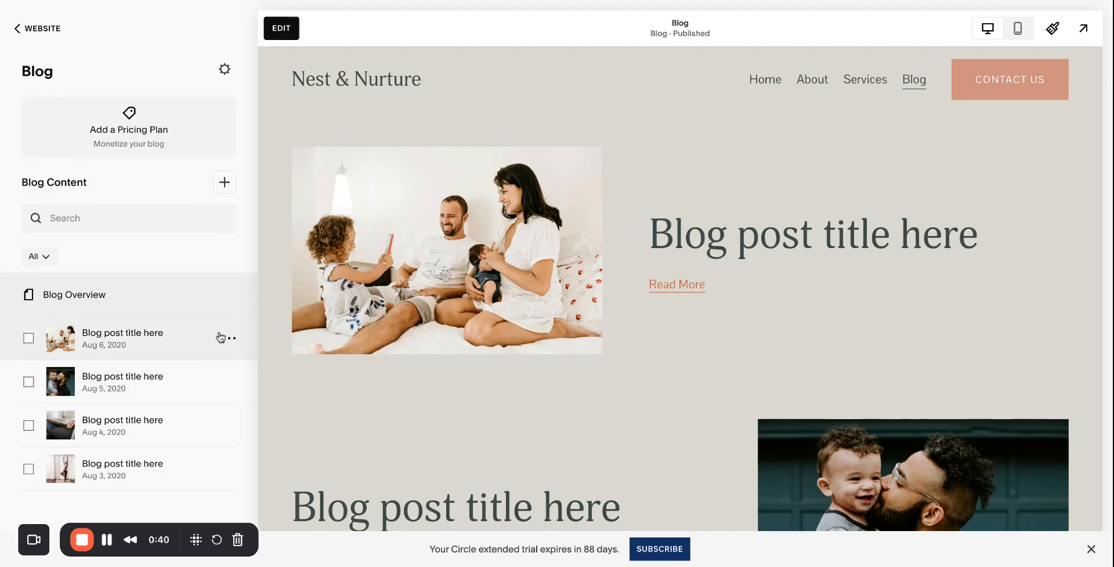
{"action": "left_click", "coordinate": [229, 338]}
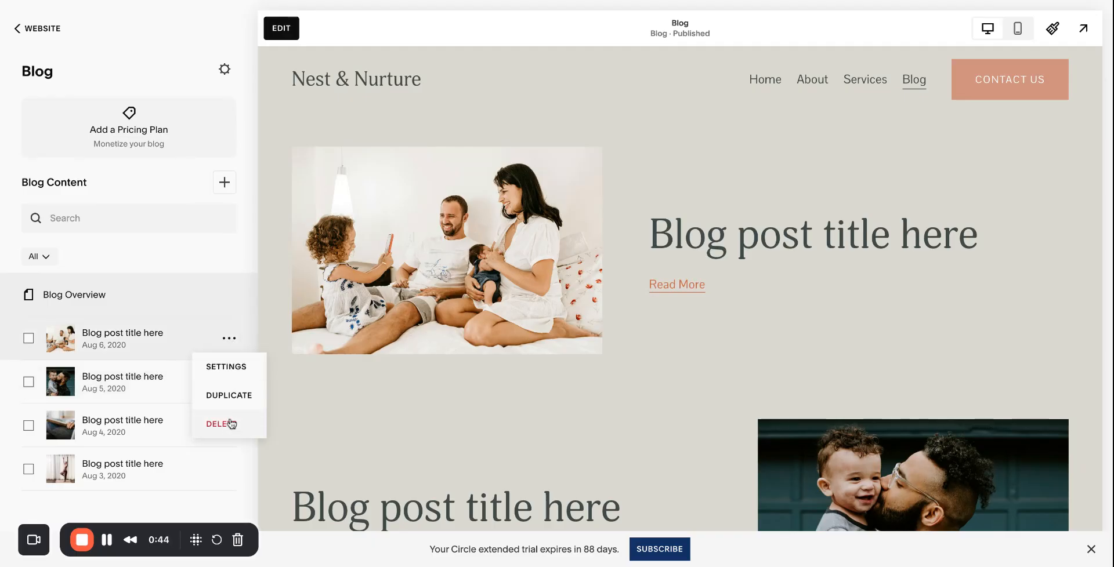
{"action": "left_click", "coordinate": [202, 235]}
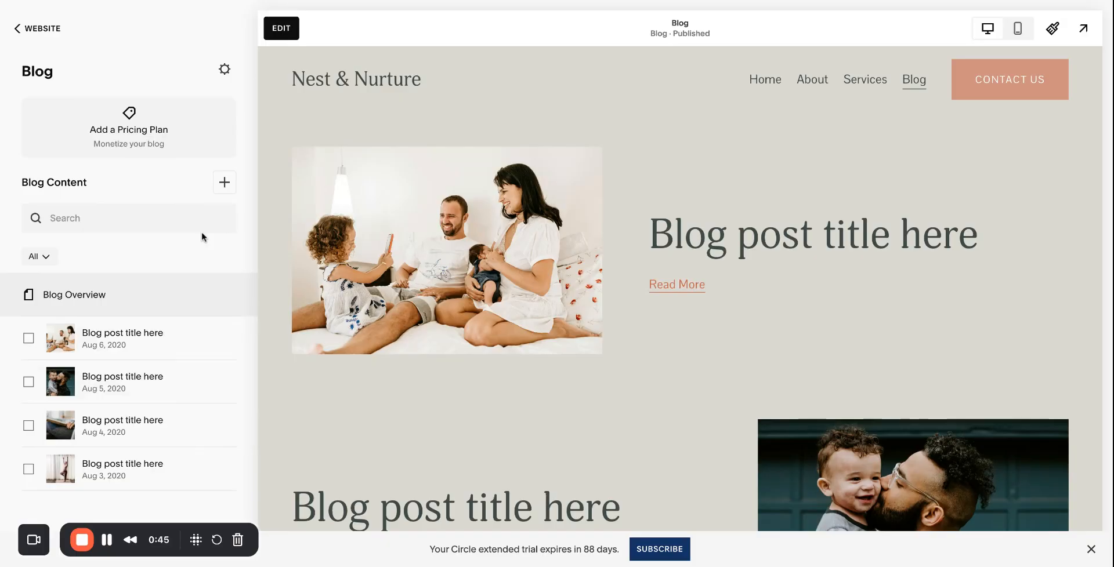
Create a new blog post and title it "Blog Post Title Here".
{"action": "left_click", "coordinate": [224, 184]}
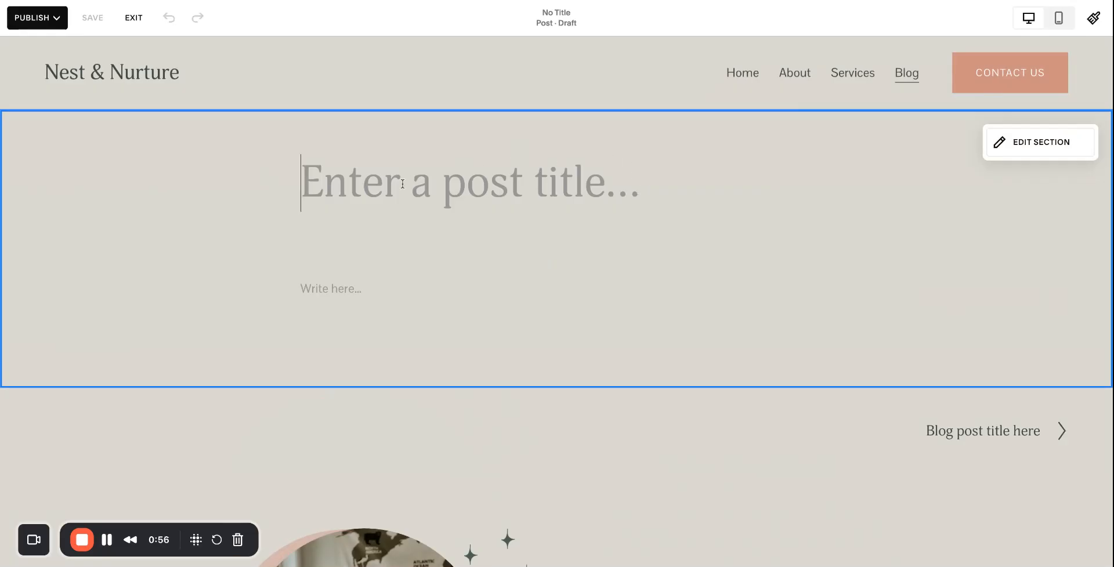
{"action": "type", "text": "Blog "}
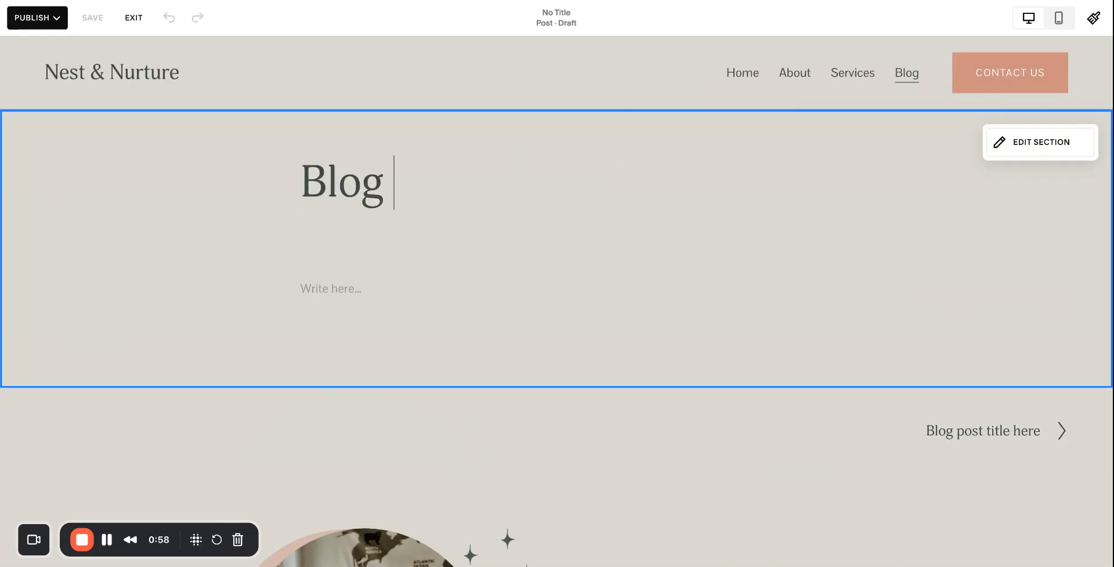
{"action": "type", "text": "Post Title Here"}
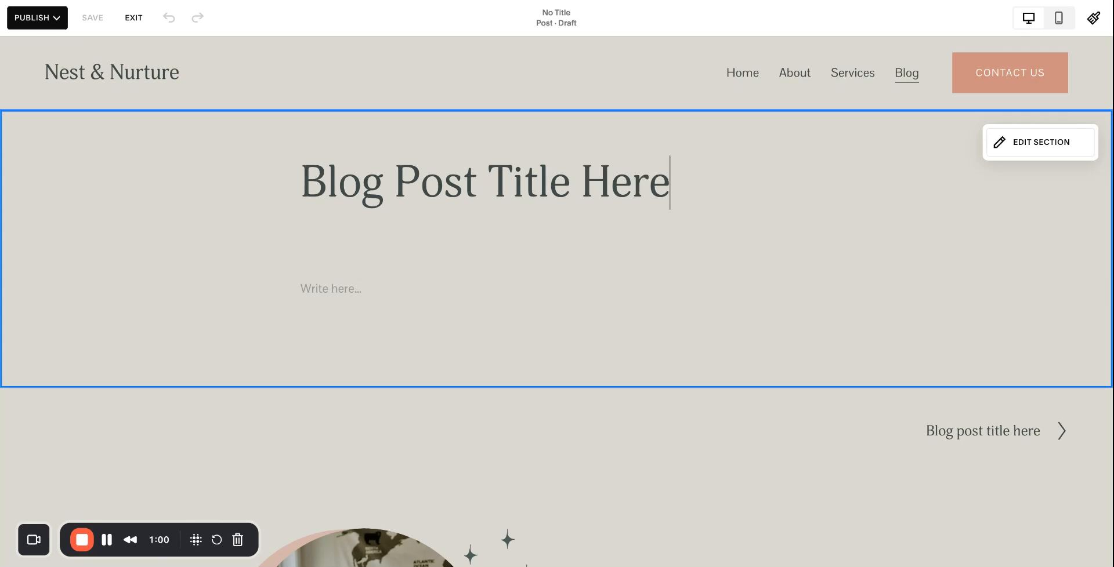
Enter placeholder text starting with "Lorem ipsum" in the post body and make it bold and italic.
{"action": "left_click", "coordinate": [328, 280]}
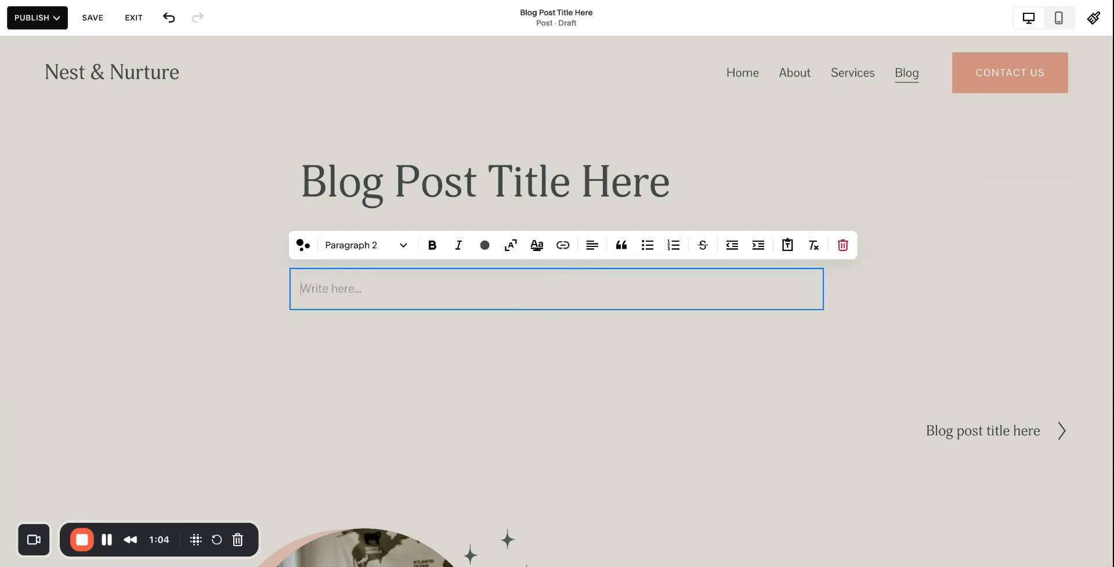
{"action": "type", "text": "Lorem ipsum sdlkja;lsdjfaldjksfsaldkfjaslk;dfjas;ldfkj"}
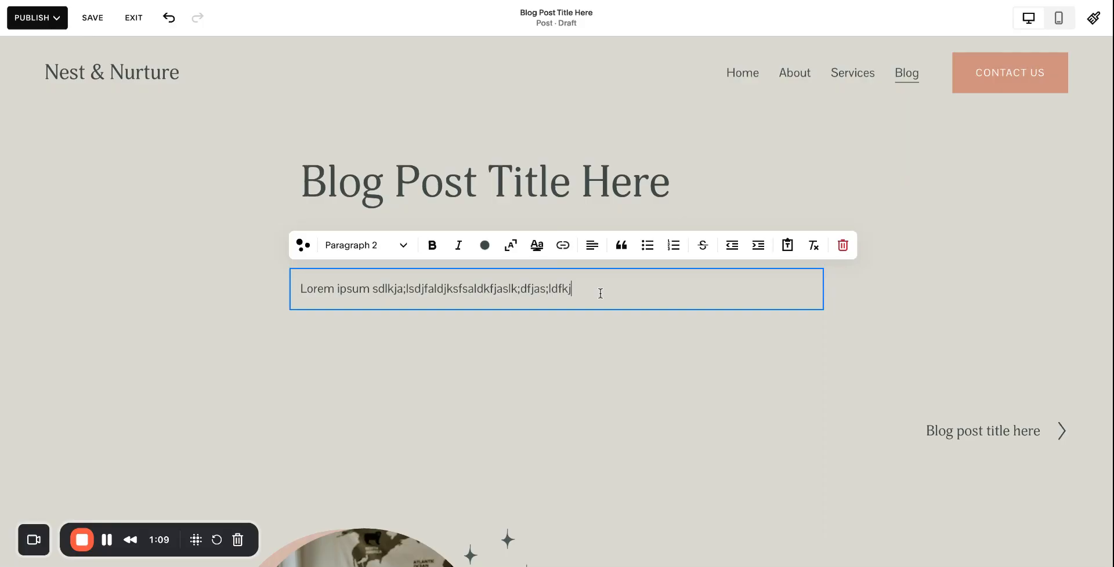
{"action": "left_click_drag", "start_coordinate": [601, 293], "coordinate": [210, 277]}
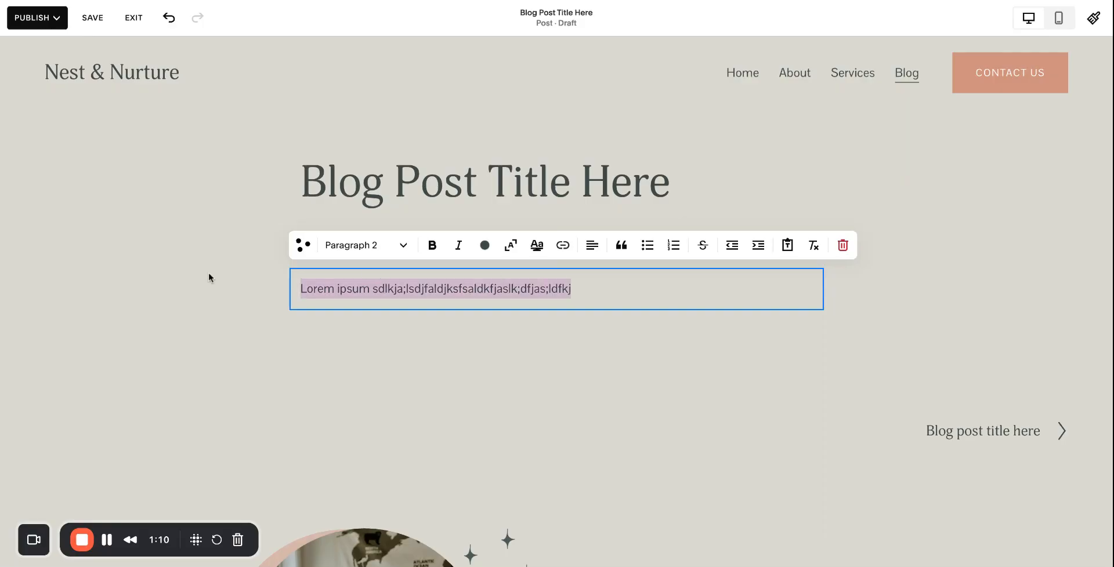
{"action": "left_click", "coordinate": [432, 247]}
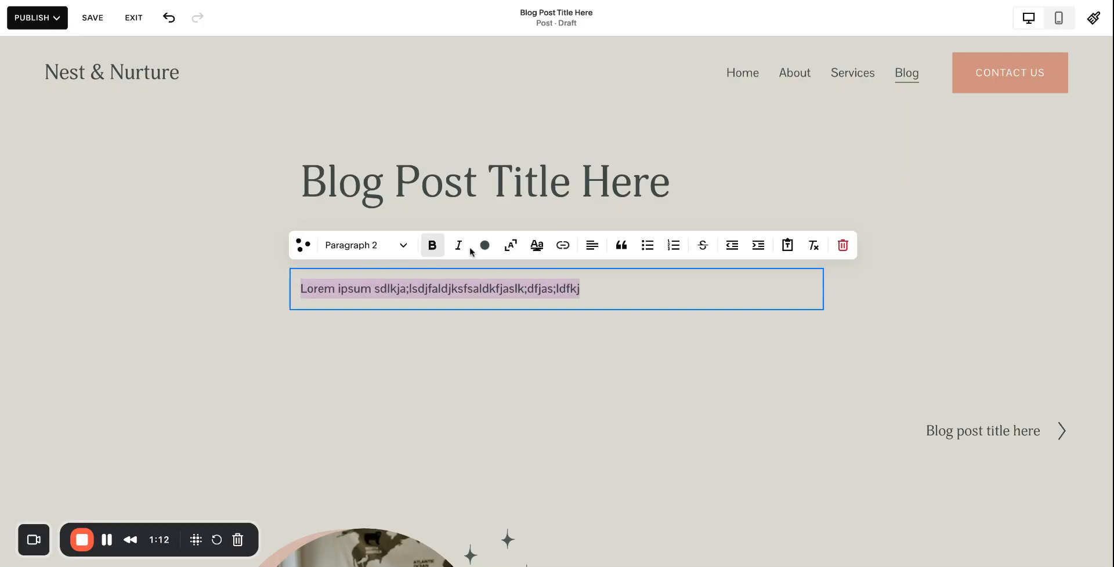
{"action": "left_click", "coordinate": [458, 246]}
Try the Heading 1, Heading 2 and Heading 3 styles on the placeholder body text.
{"action": "left_click", "coordinate": [379, 250]}
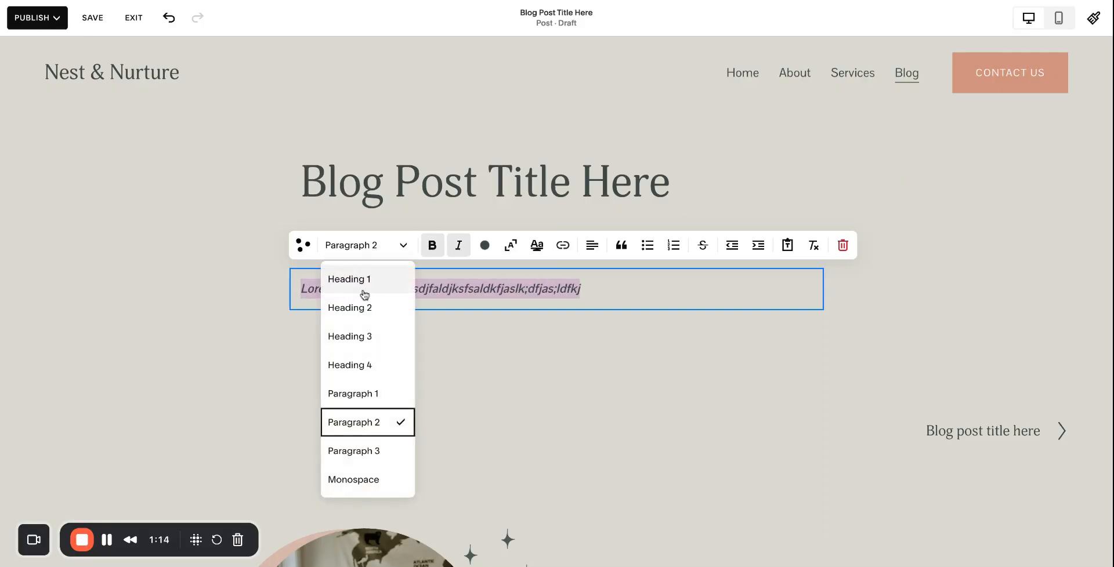
{"action": "left_click", "coordinate": [360, 284]}
{"action": "left_click", "coordinate": [368, 245]}
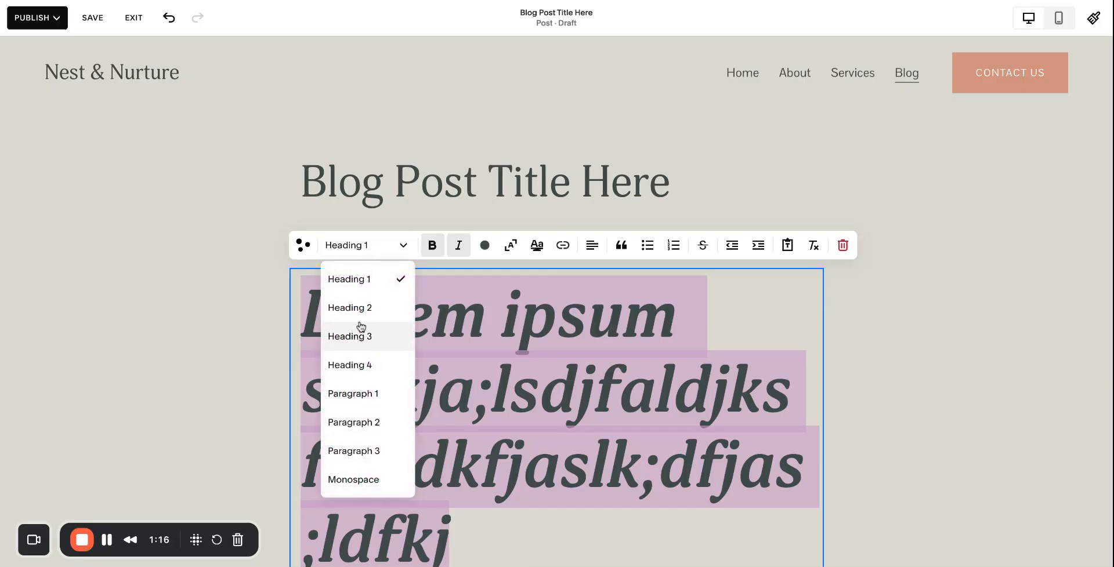
{"action": "left_click", "coordinate": [363, 306]}
{"action": "left_click", "coordinate": [369, 246]}
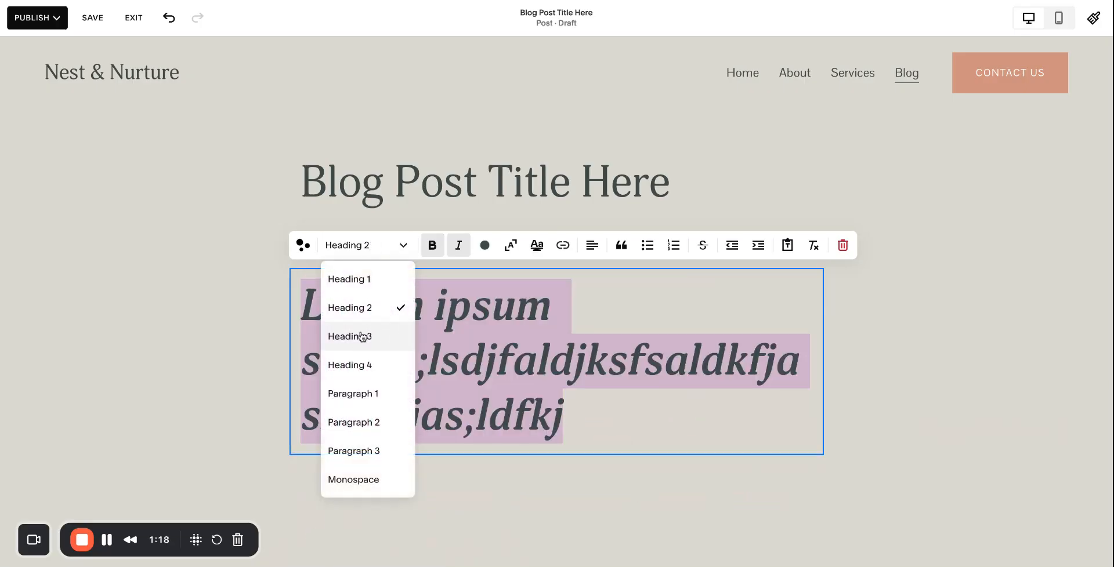
{"action": "left_click", "coordinate": [363, 336]}
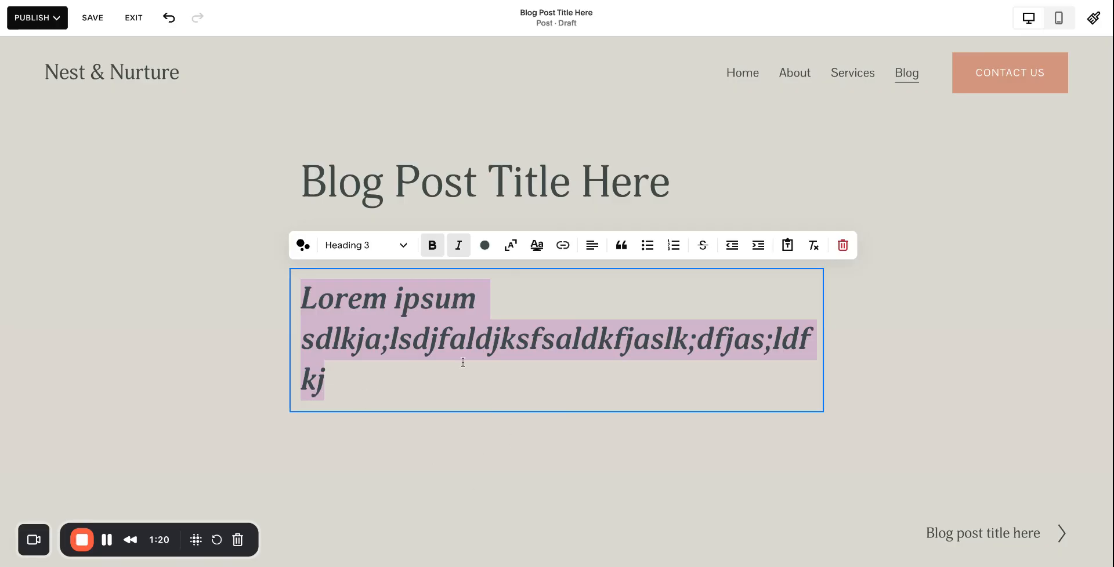
Delete all the placeholder text from the post body.
{"action": "left_click_drag", "start_coordinate": [357, 391], "coordinate": [270, 271]}
{"action": "key", "text": "BackSpace"}
{"action": "key", "text": "BackSpace"}
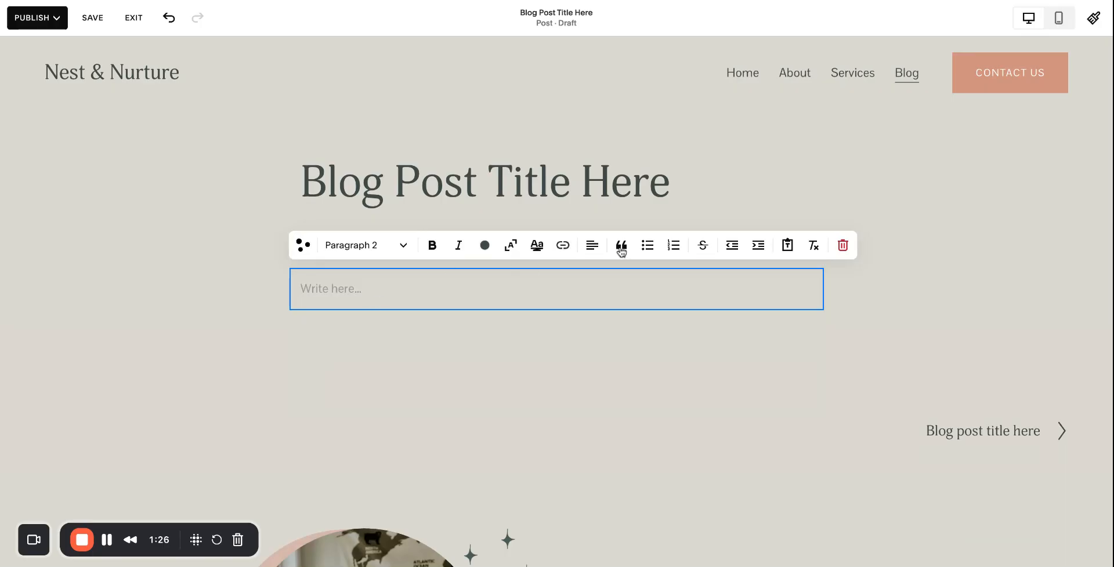
Try bulleted and numbered list formatting in the empty text block, leaving it as a plain paragraph.
{"action": "left_click", "coordinate": [643, 246]}
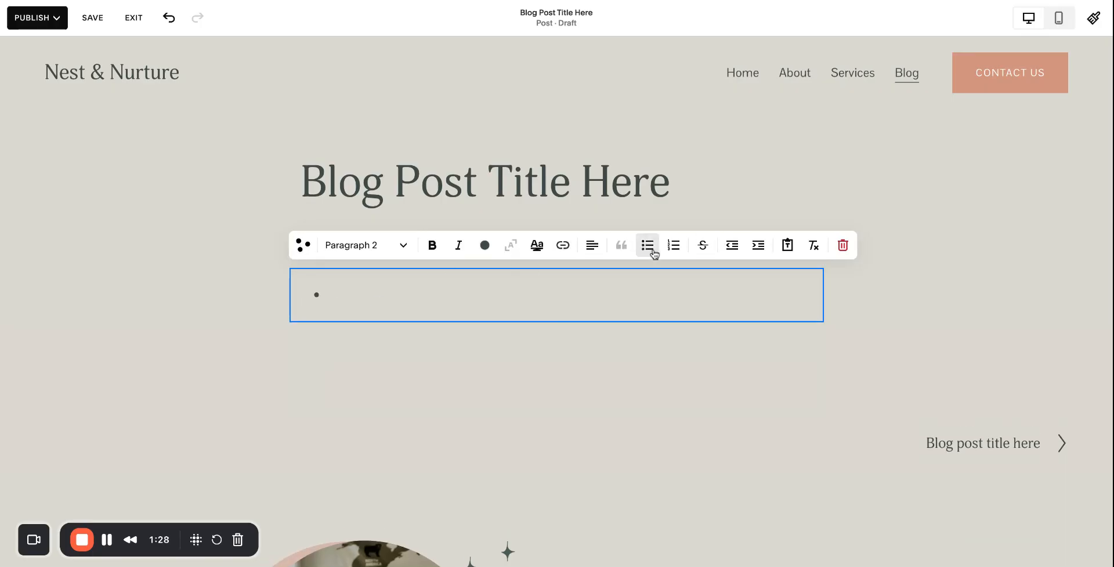
{"action": "left_click", "coordinate": [673, 250]}
{"action": "left_click", "coordinate": [673, 249]}
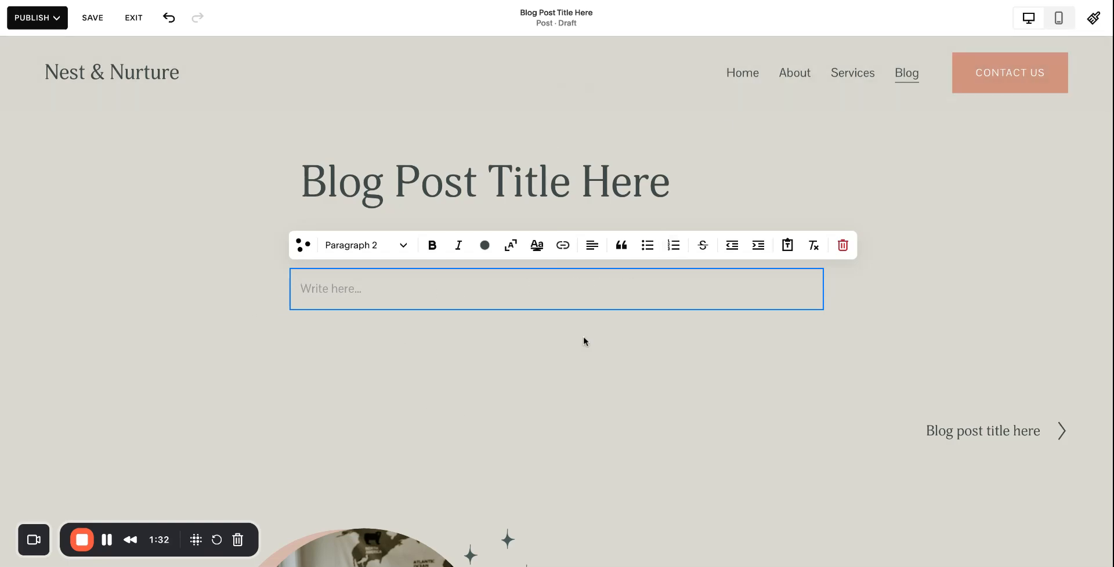
{"action": "left_click", "coordinate": [468, 389]}
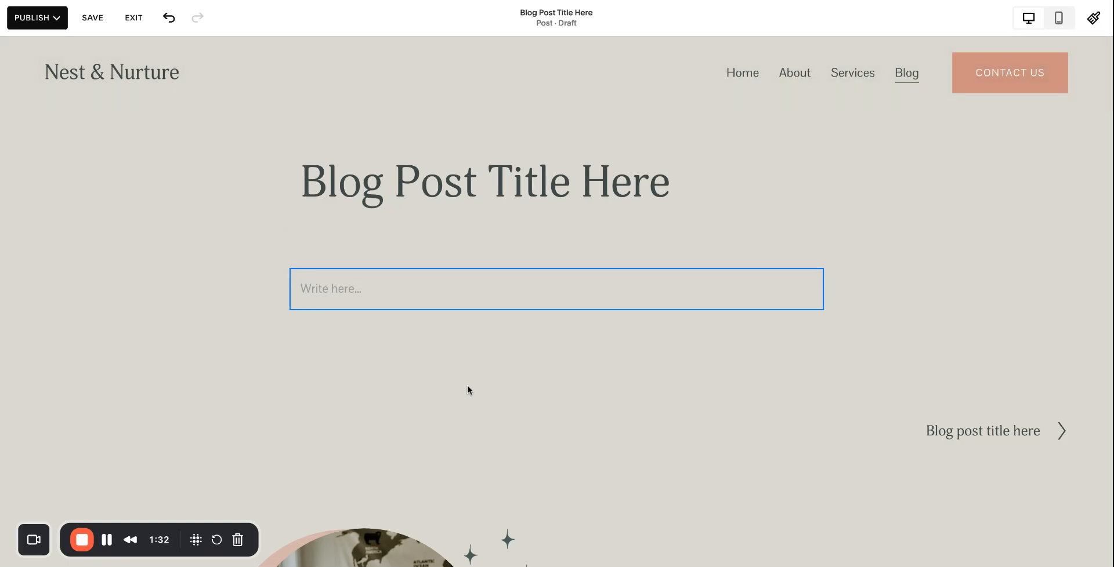
Insert an image block between the post title and the empty text block.
{"action": "left_click", "coordinate": [556, 268]}
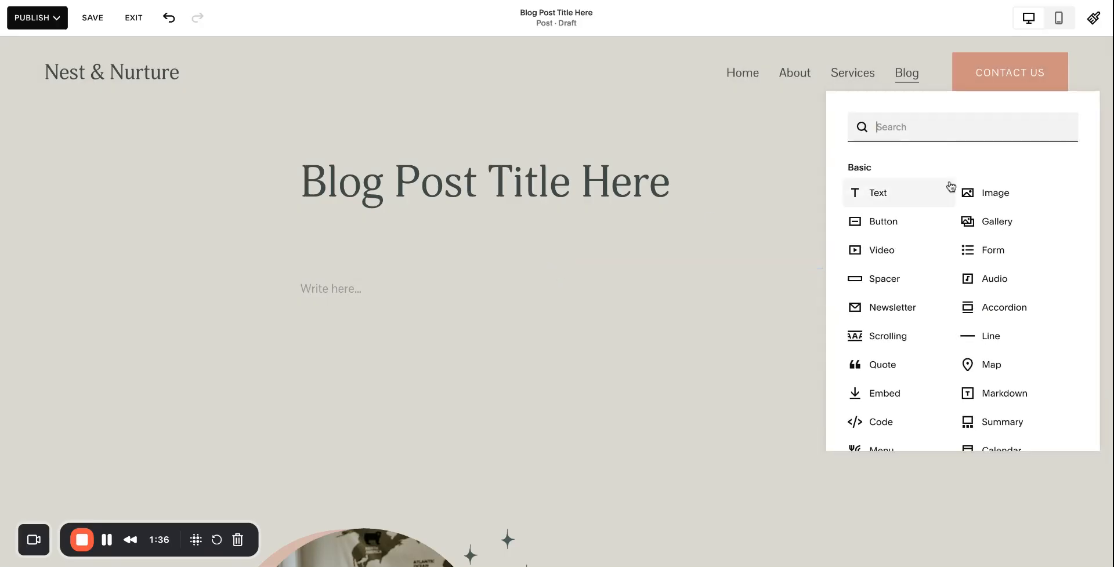
{"action": "left_click", "coordinate": [995, 196]}
{"action": "scroll", "coordinate": [619, 209], "scroll_direction": "down", "scroll_amount": 4}
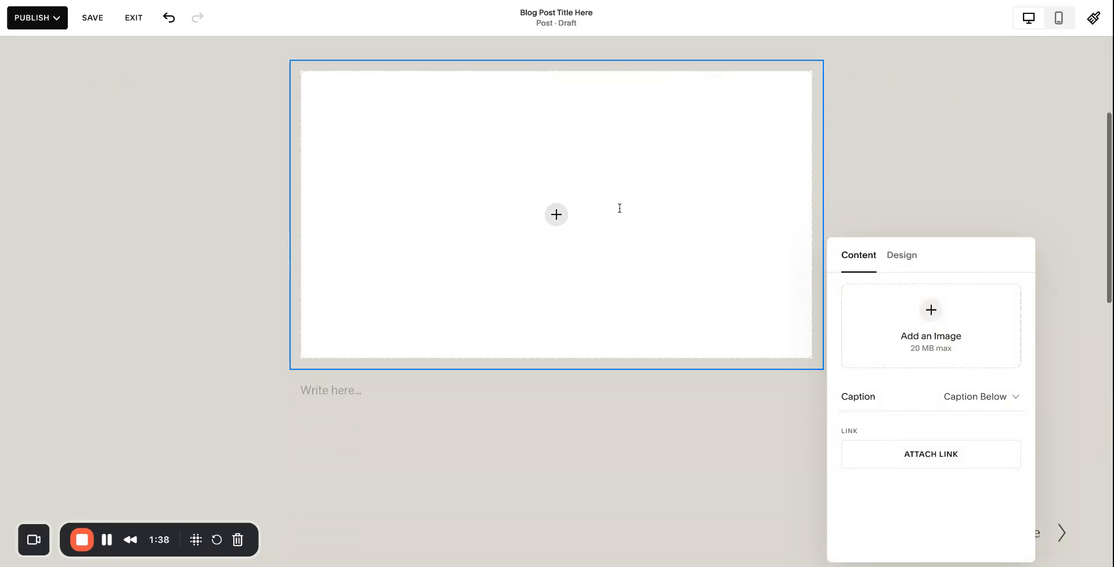
Fill the image block with the free stock photo of palm leaves against a beige background.
{"action": "left_click", "coordinate": [909, 312]}
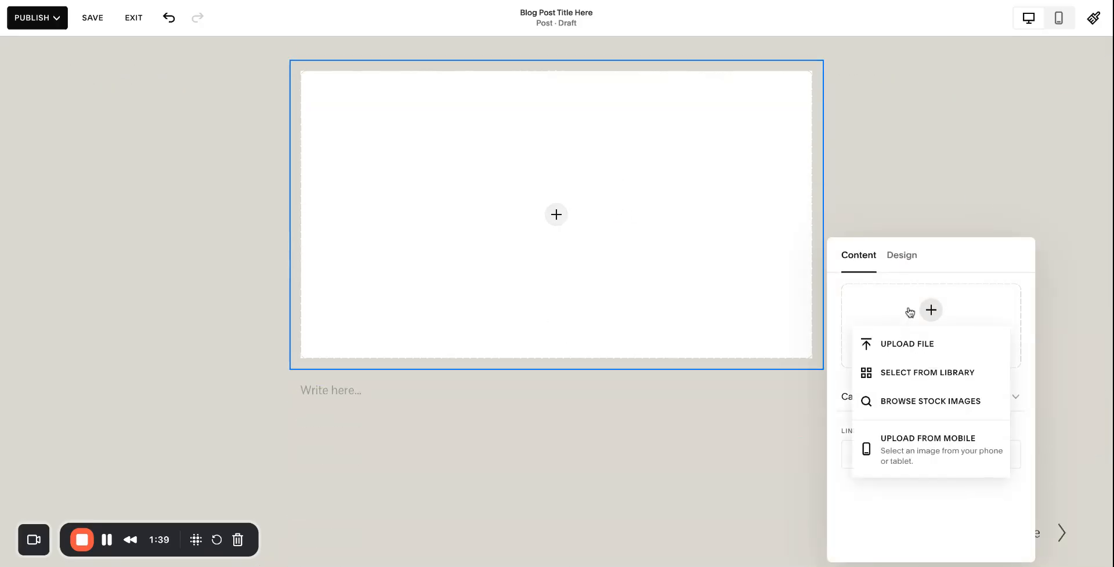
{"action": "left_click", "coordinate": [888, 401]}
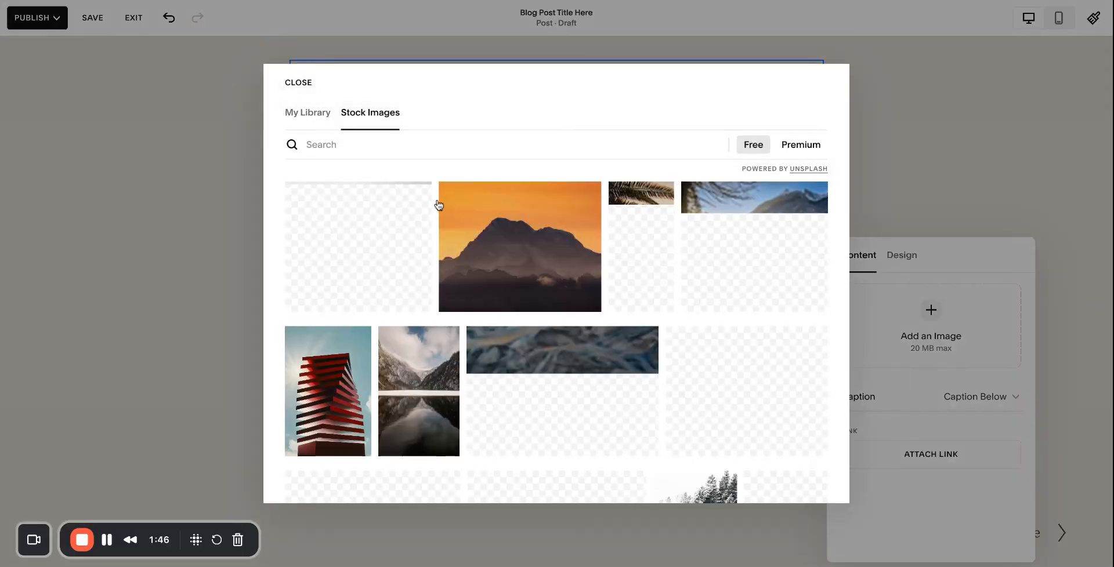
{"action": "scroll", "coordinate": [579, 243], "scroll_direction": "down", "scroll_amount": 1}
{"action": "scroll", "coordinate": [667, 255], "scroll_direction": "up", "scroll_amount": 1}
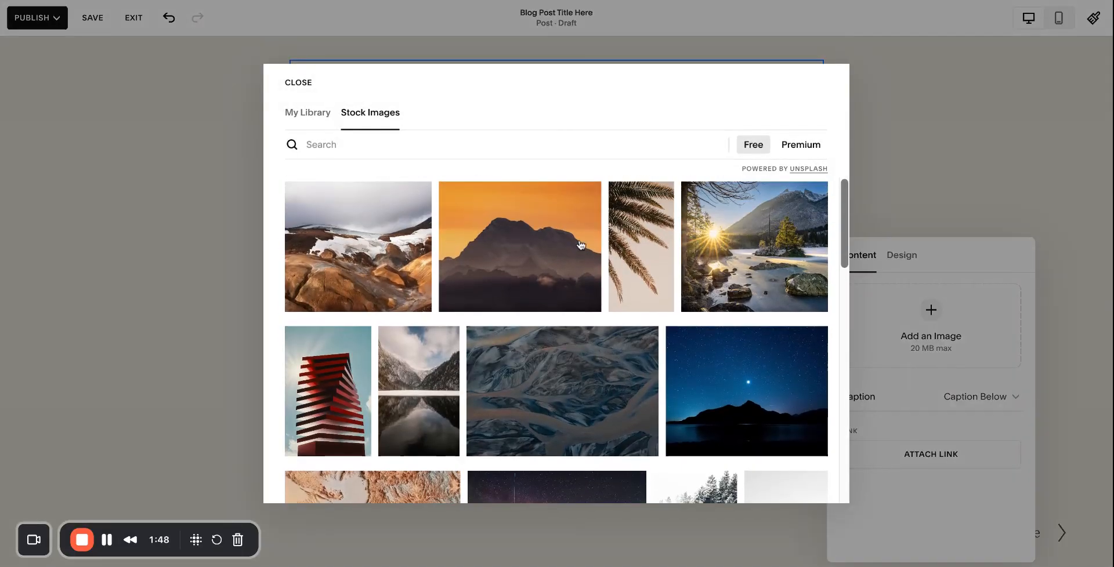
{"action": "left_click", "coordinate": [673, 275]}
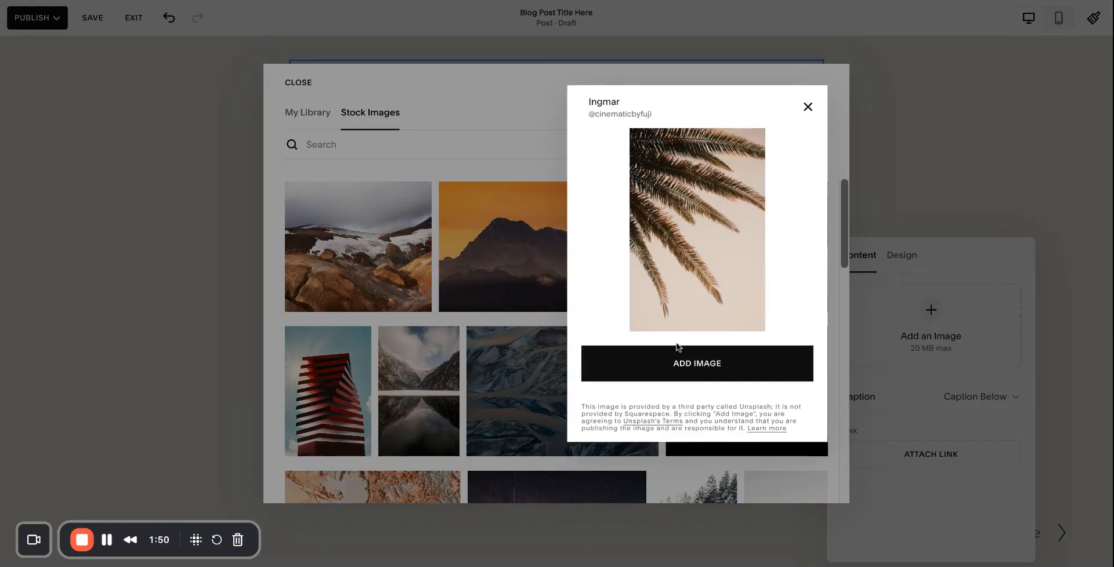
{"action": "left_click", "coordinate": [680, 373]}
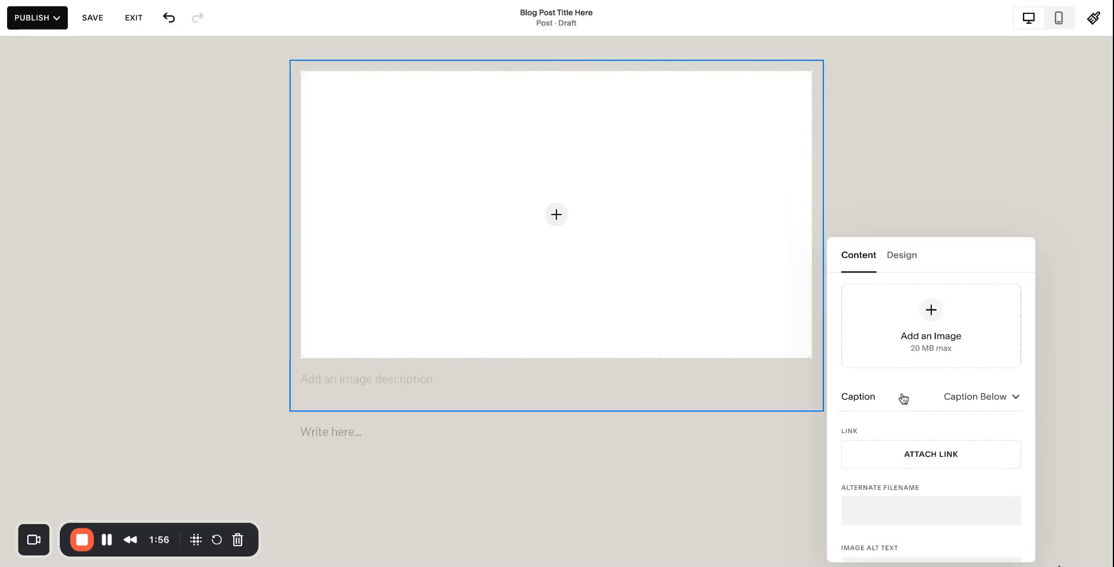
{"action": "scroll", "coordinate": [903, 396], "scroll_direction": "down", "scroll_amount": 2}
{"action": "scroll", "coordinate": [904, 400], "scroll_direction": "up", "scroll_amount": 3}
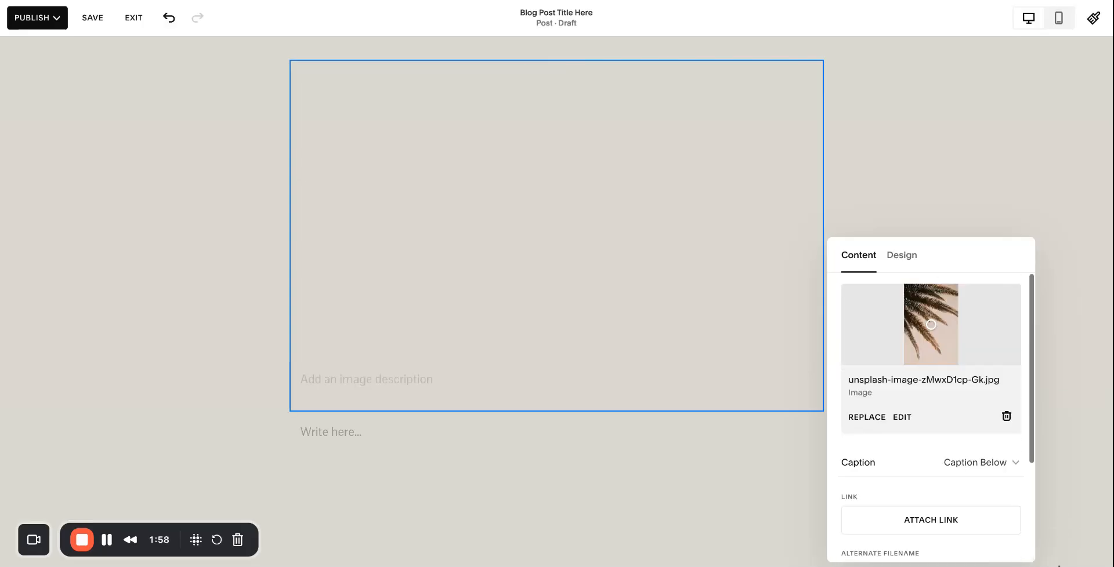
{"action": "scroll", "coordinate": [904, 399], "scroll_direction": "down", "scroll_amount": 2}
{"action": "scroll", "coordinate": [567, 441], "scroll_direction": "down", "scroll_amount": 2}
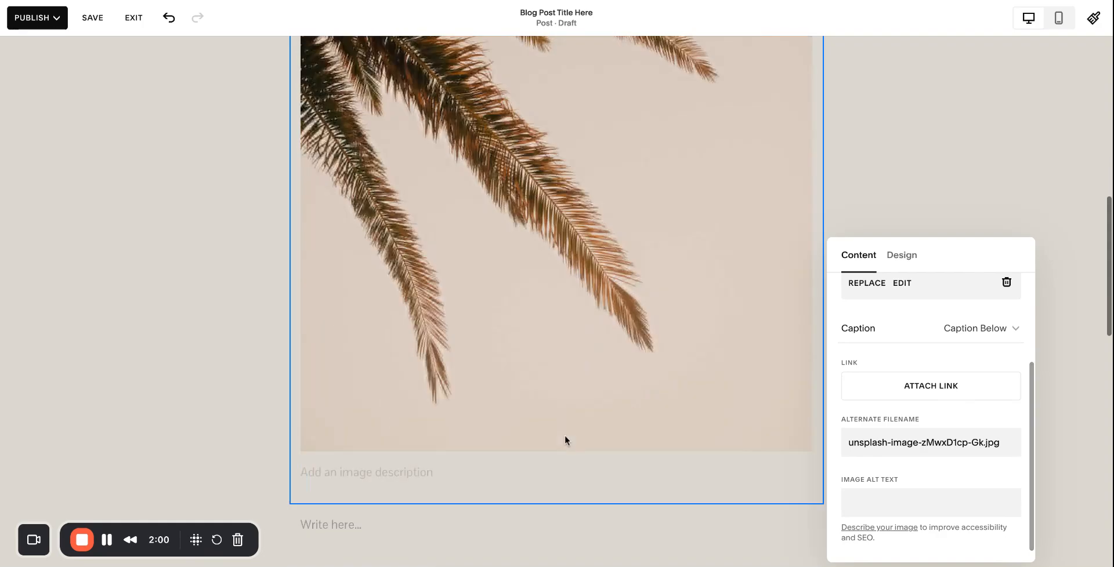
Turn off the caption for the palm leaf image.
{"action": "scroll", "coordinate": [565, 441], "scroll_direction": "down", "scroll_amount": 2}
{"action": "left_click", "coordinate": [988, 329]}
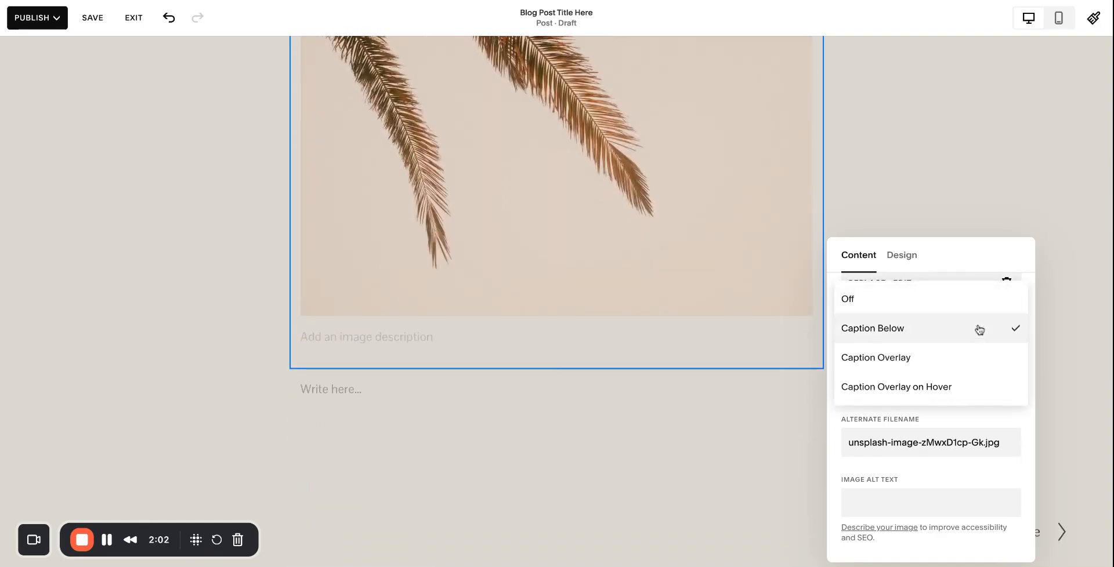
{"action": "left_click", "coordinate": [888, 304]}
Set the image's alternate filename to palm-tree.jpg and check its design options.
{"action": "left_click", "coordinate": [900, 441]}
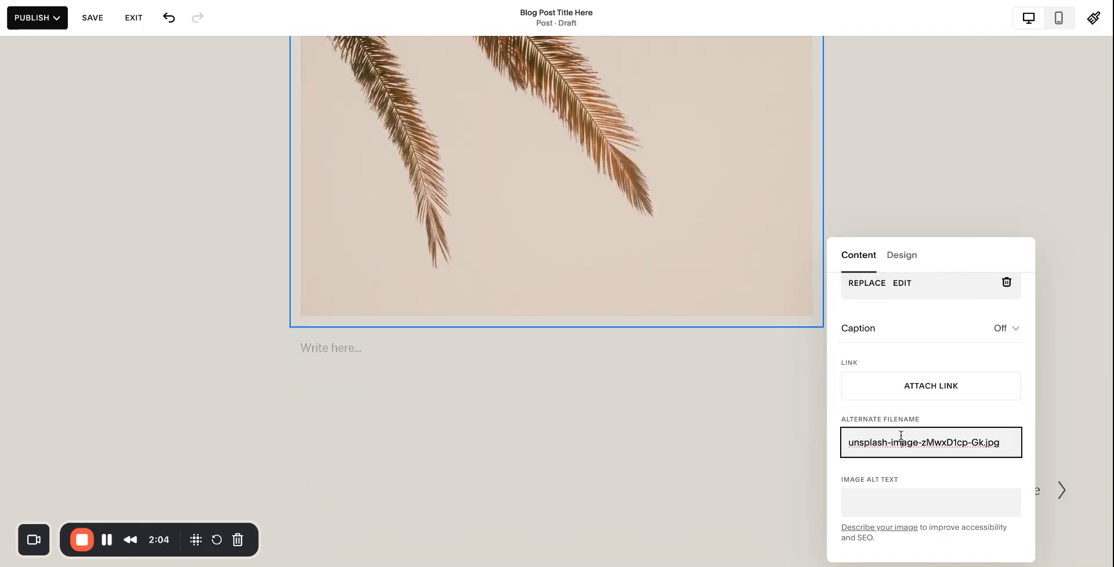
{"action": "left_click_drag", "start_coordinate": [983, 445], "coordinate": [851, 431]}
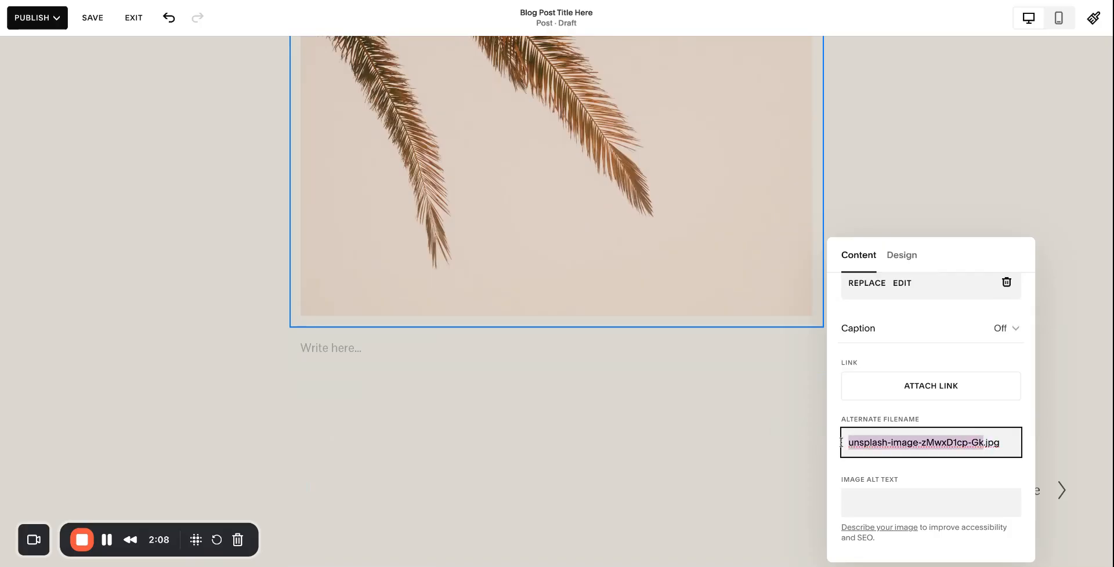
{"action": "type", "text": "palm-tr"}
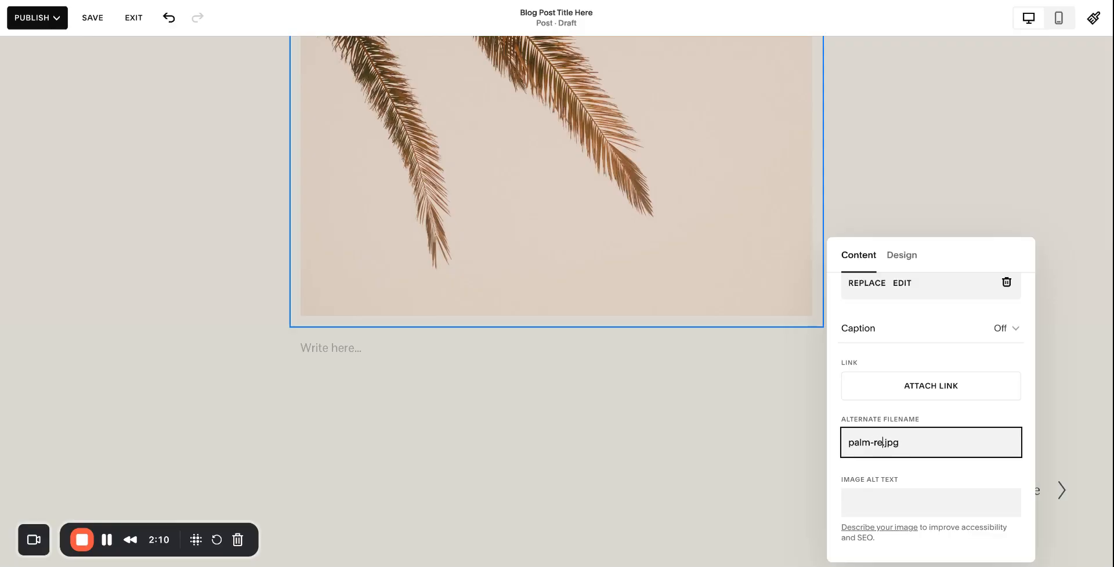
{"action": "type", "text": "ee"}
{"action": "key", "text": "BackSpace"}
{"action": "left_click", "coordinate": [867, 496]}
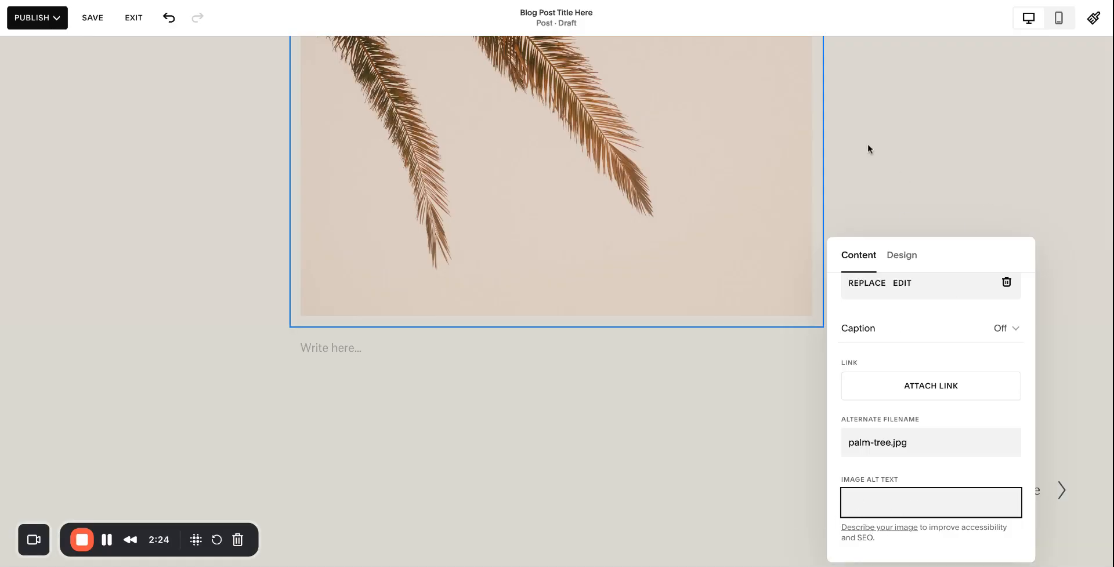
{"action": "left_click", "coordinate": [902, 255]}
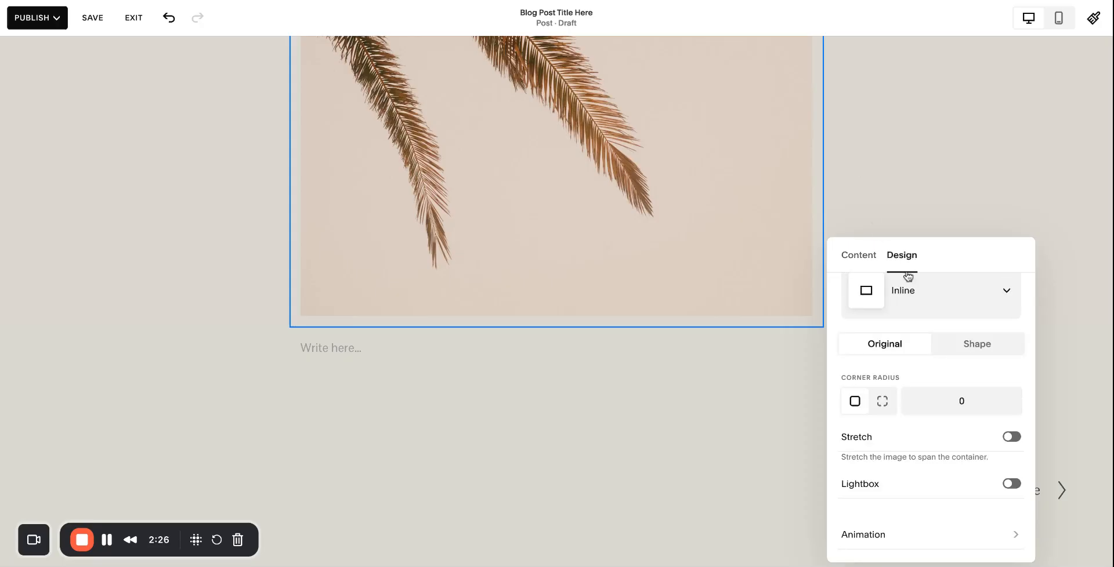
{"action": "left_click", "coordinate": [875, 157]}
Add a button block below the empty text block, keeping its default "Learn more" label.
{"action": "scroll", "coordinate": [348, 279], "scroll_direction": "up", "scroll_amount": 10}
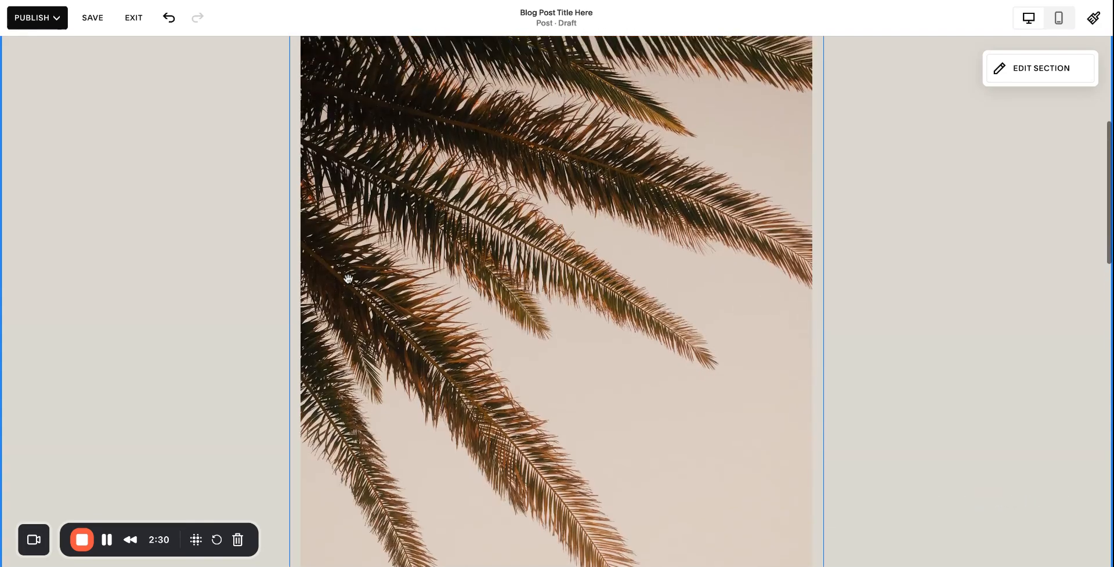
{"action": "scroll", "coordinate": [348, 279], "scroll_direction": "down", "scroll_amount": 12}
{"action": "left_click", "coordinate": [348, 221]}
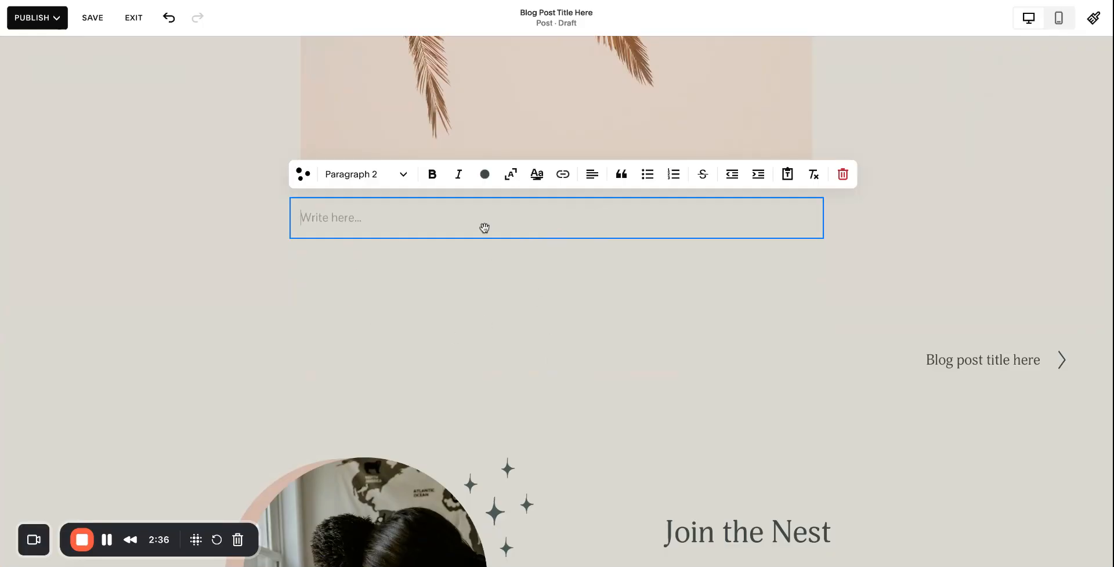
{"action": "left_click", "coordinate": [542, 254]}
{"action": "left_click", "coordinate": [557, 235]}
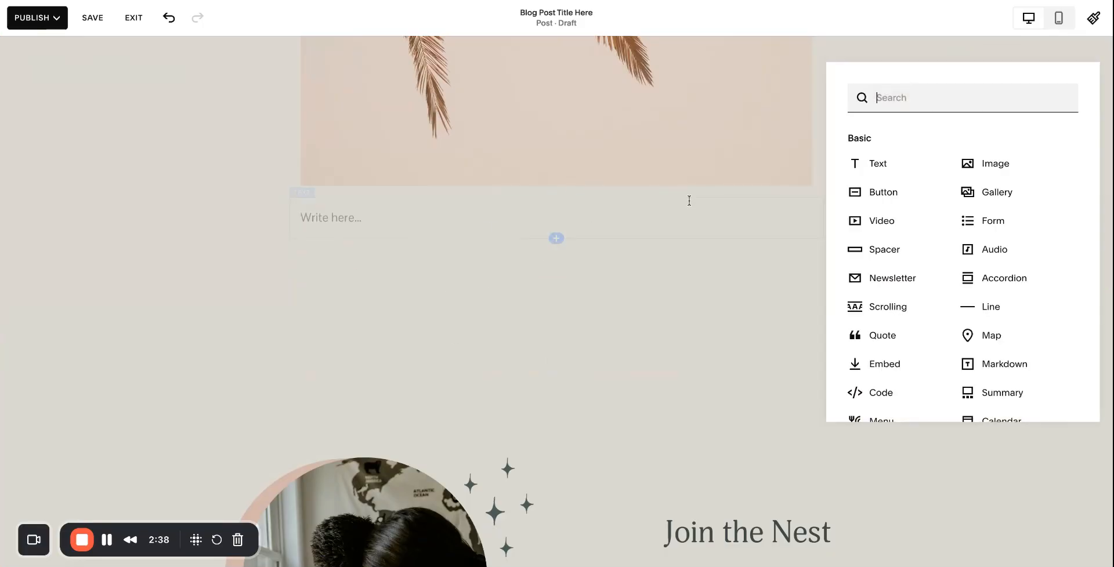
{"action": "left_click", "coordinate": [862, 193]}
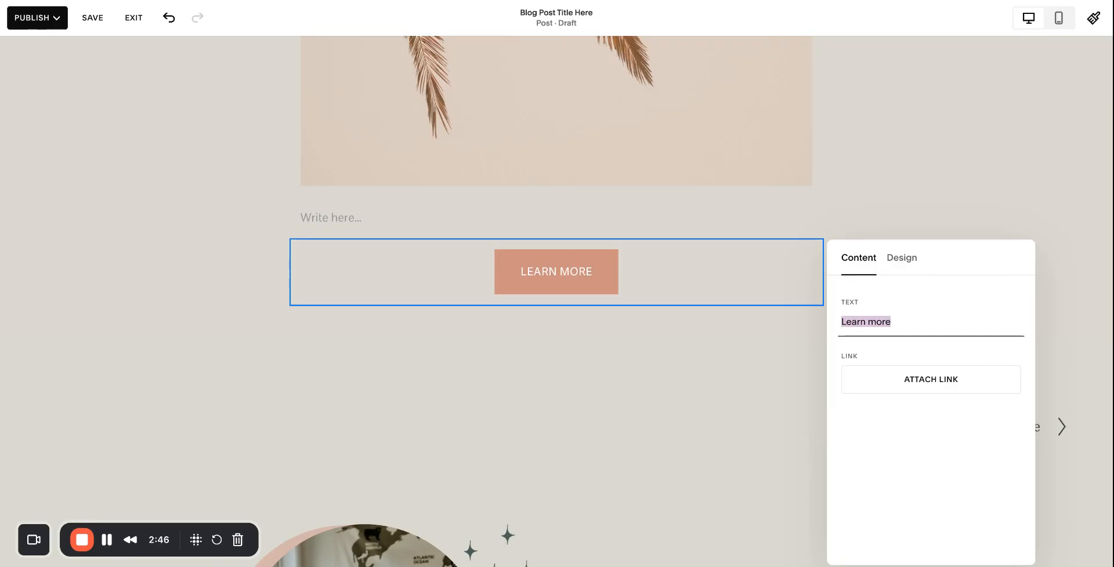
{"action": "left_click", "coordinate": [713, 347]}
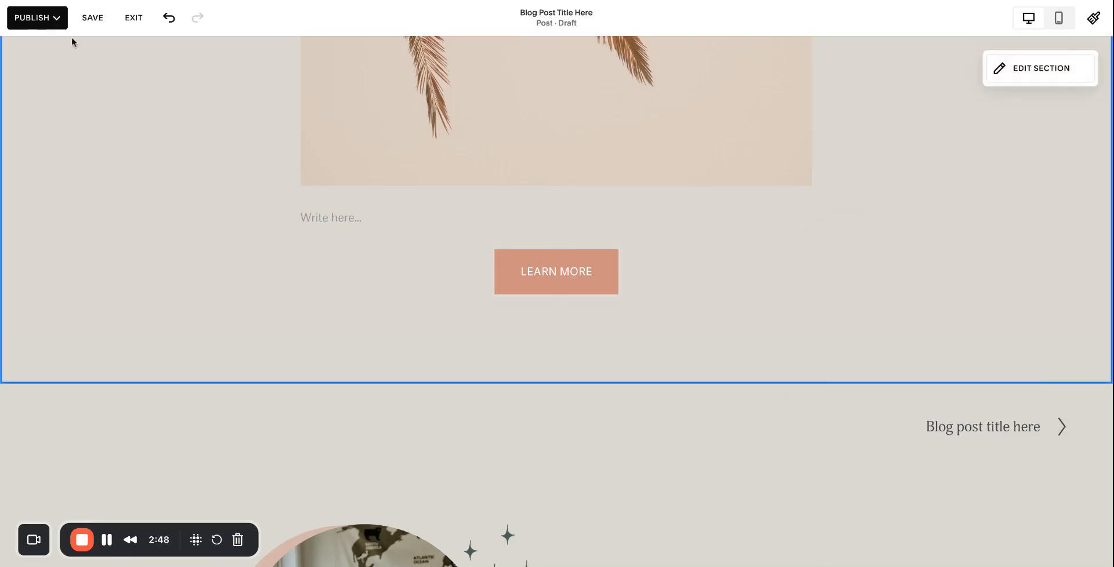
Check the date and time options for scheduling the post, leaving it unscheduled.
{"action": "left_click", "coordinate": [47, 17]}
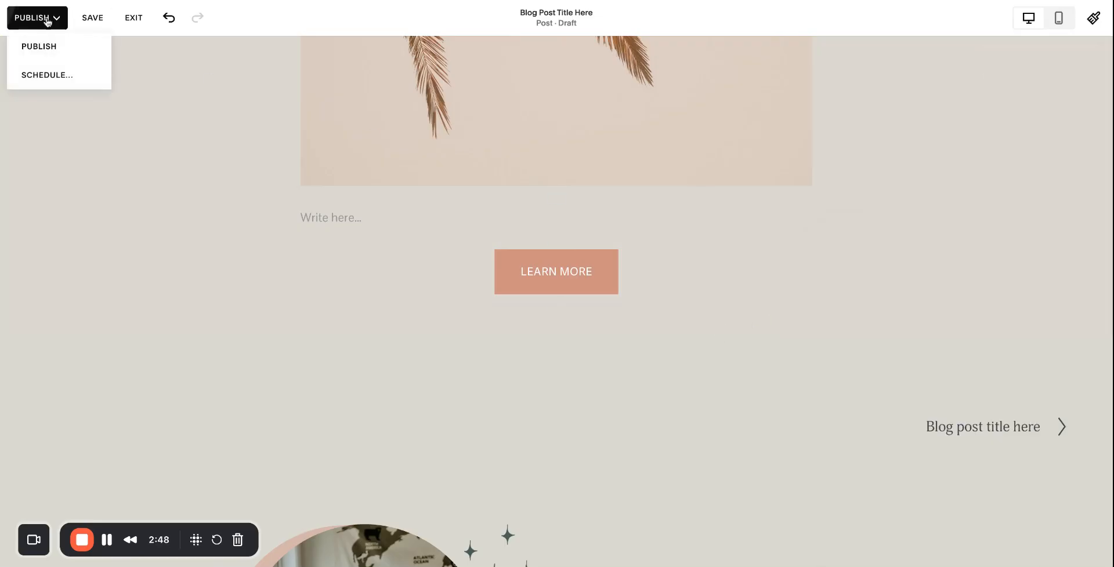
{"action": "left_click", "coordinate": [47, 79]}
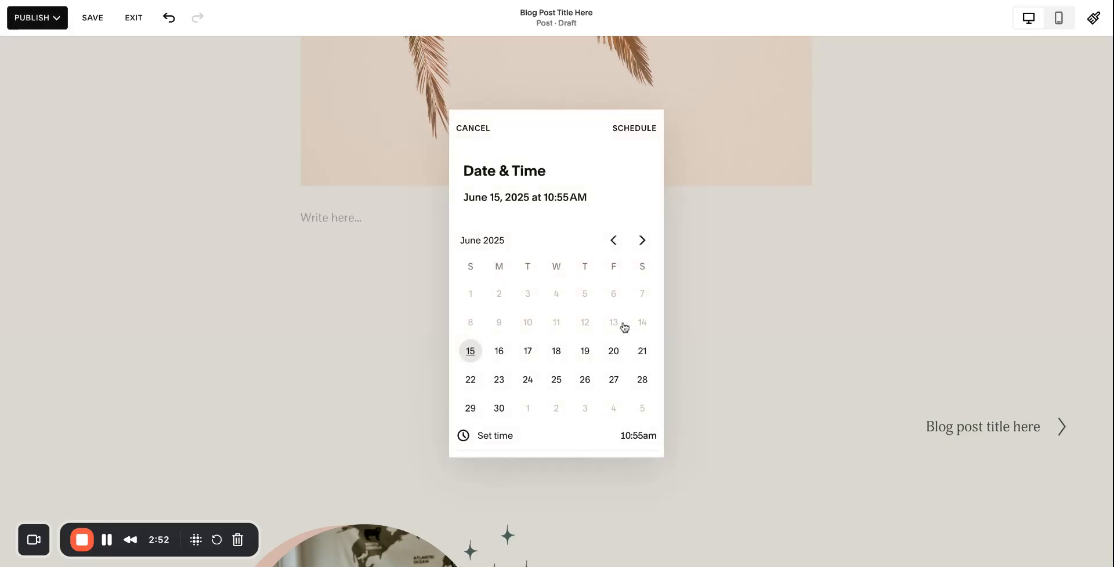
{"action": "left_click", "coordinate": [477, 129]}
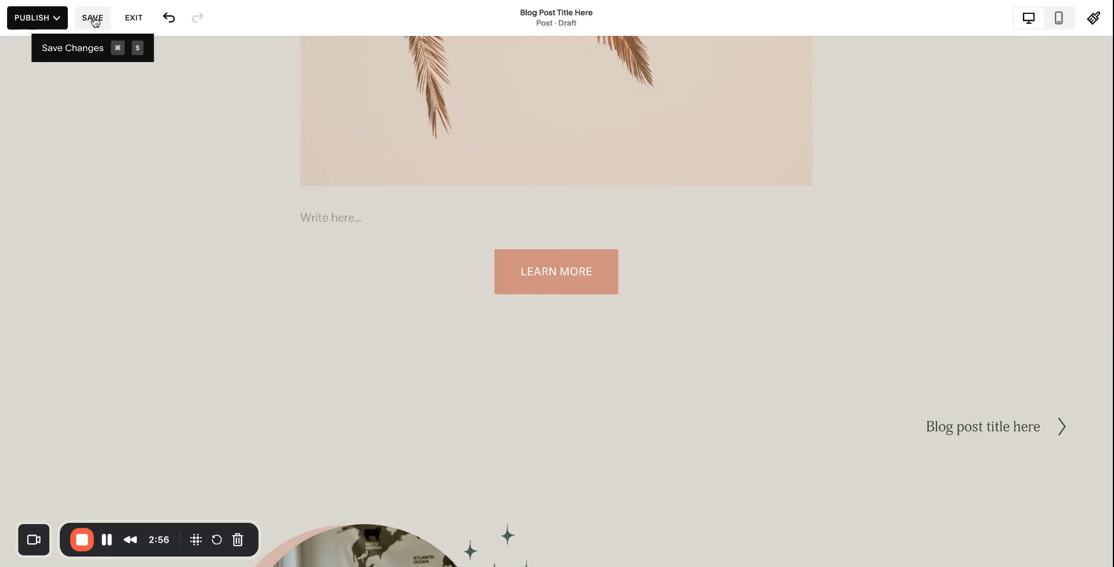
Save the draft blog post and exit the editor.
{"action": "left_click", "coordinate": [93, 18]}
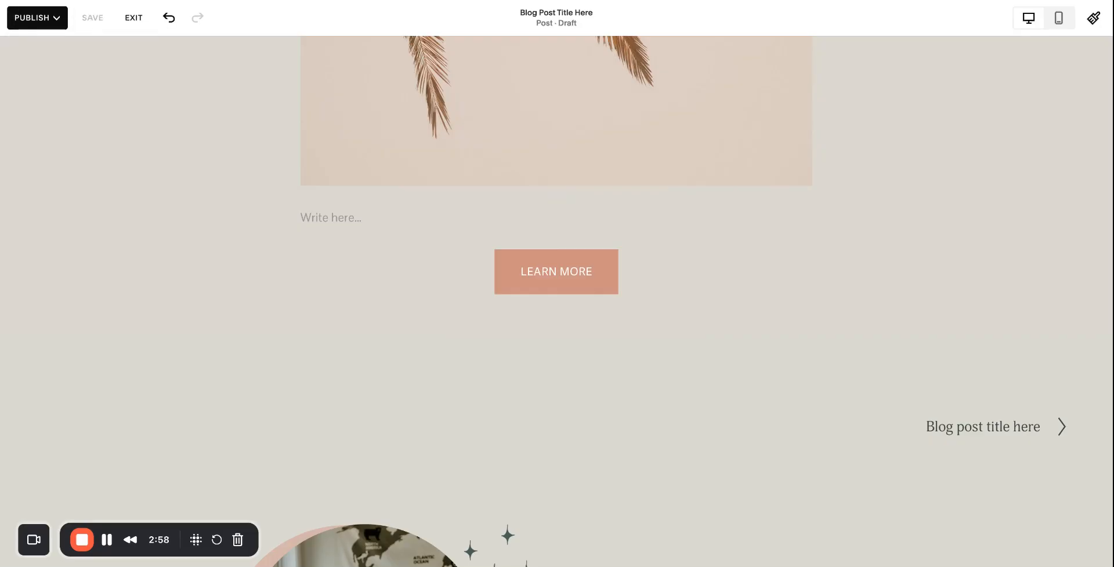
{"action": "left_click", "coordinate": [129, 19]}
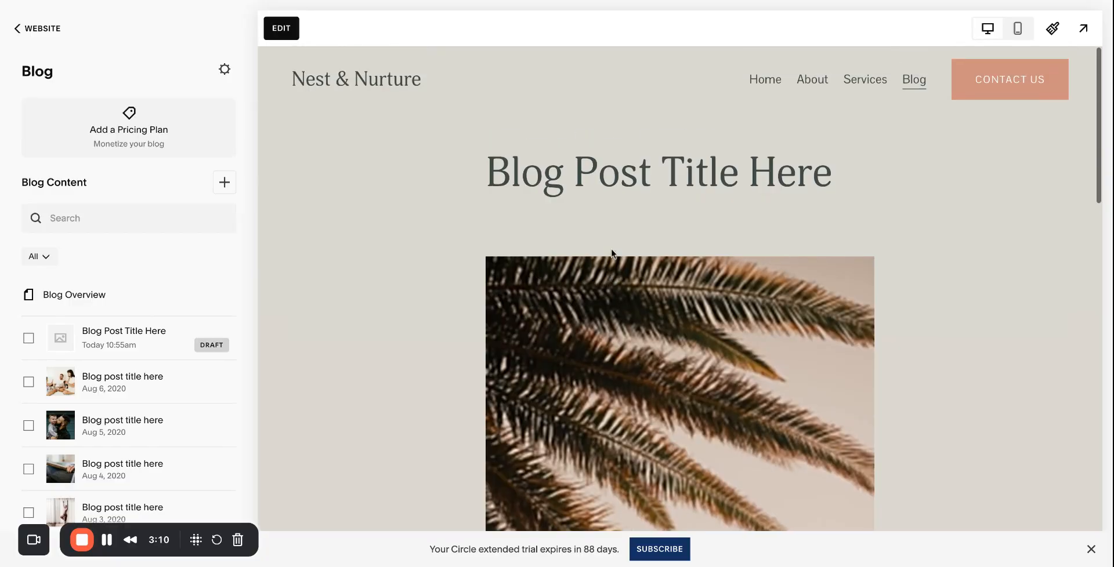
View the blog overview page, return to the draft "Blog Post Title Here" and open its post settings.
{"action": "left_click", "coordinate": [908, 83]}
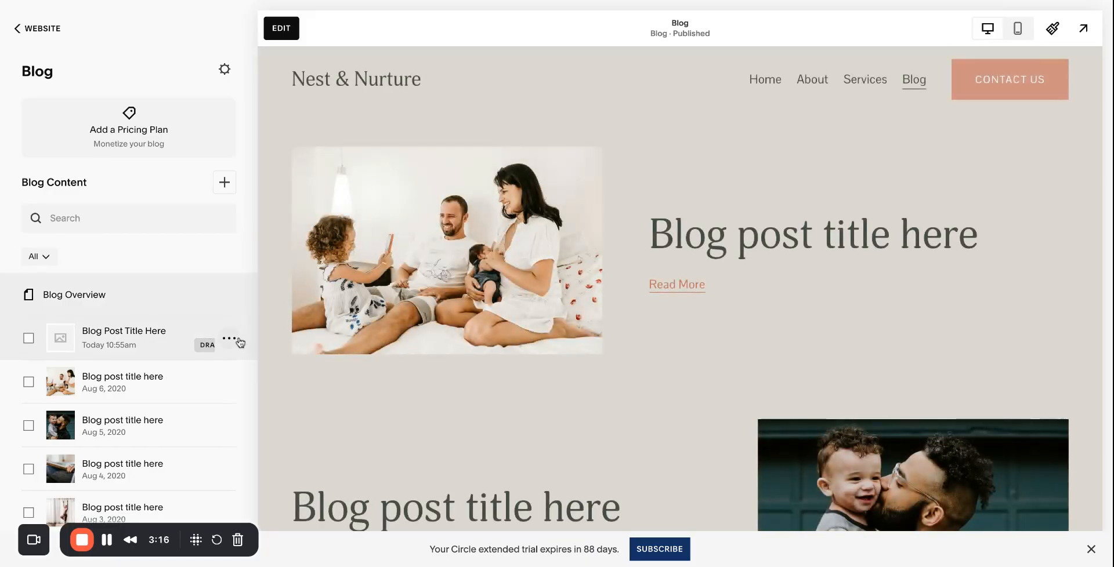
{"action": "left_click", "coordinate": [229, 339]}
{"action": "left_click", "coordinate": [157, 340]}
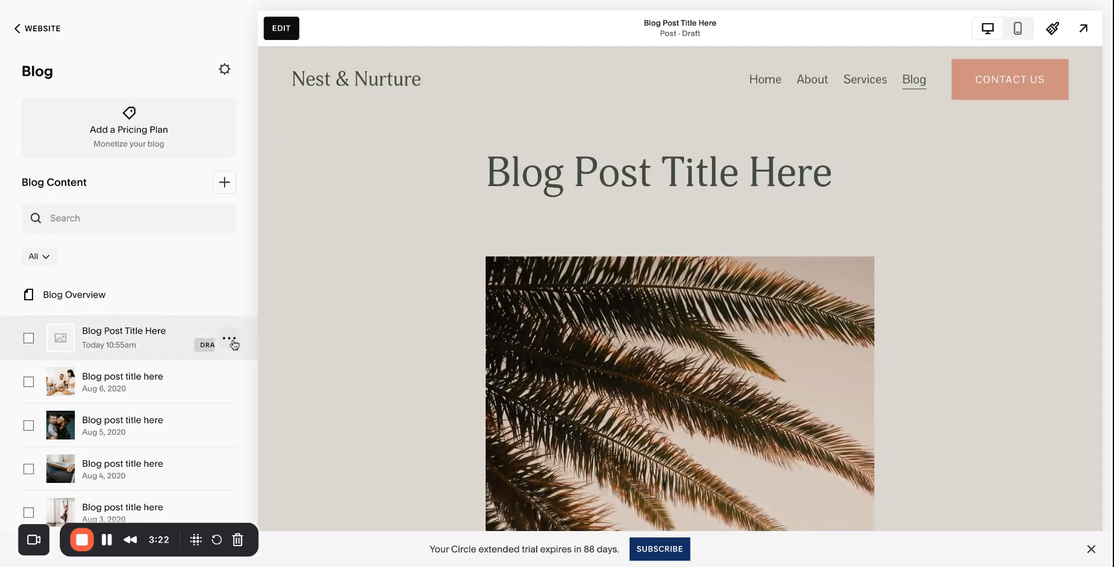
{"action": "left_click", "coordinate": [230, 340]}
{"action": "left_click", "coordinate": [231, 367]}
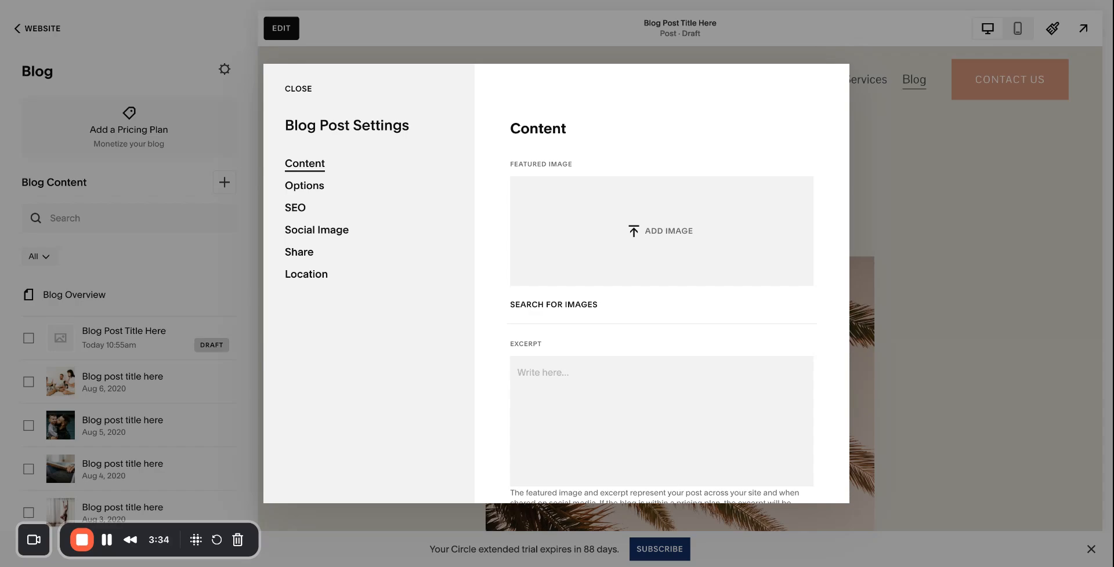
Examine the post's content settings, including featured image, excerpt, post URL, author and source URL.
{"action": "scroll", "coordinate": [638, 351], "scroll_direction": "down", "scroll_amount": 3}
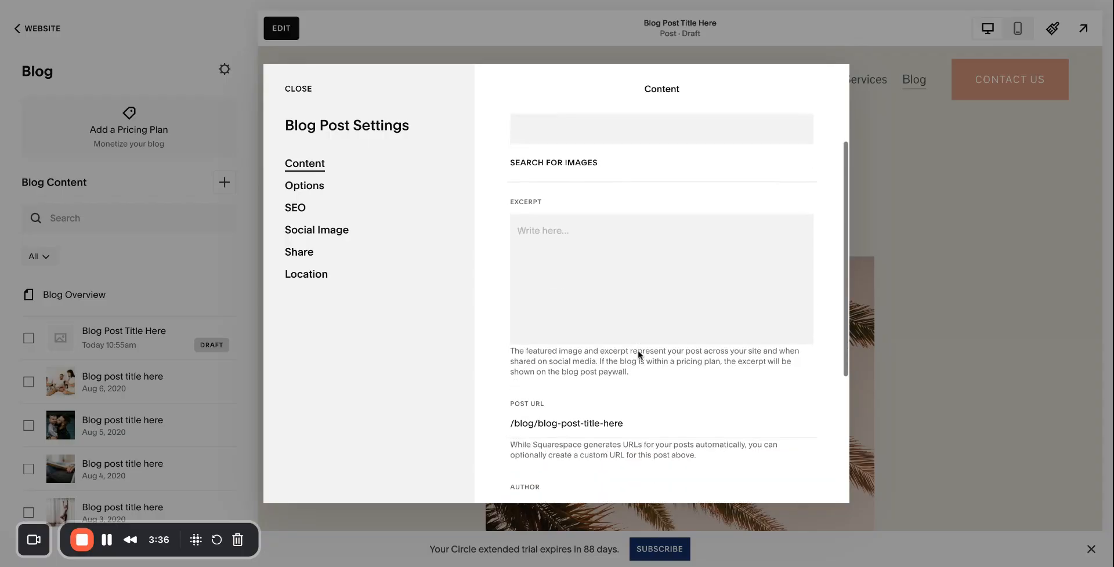
{"action": "left_click", "coordinate": [535, 233]}
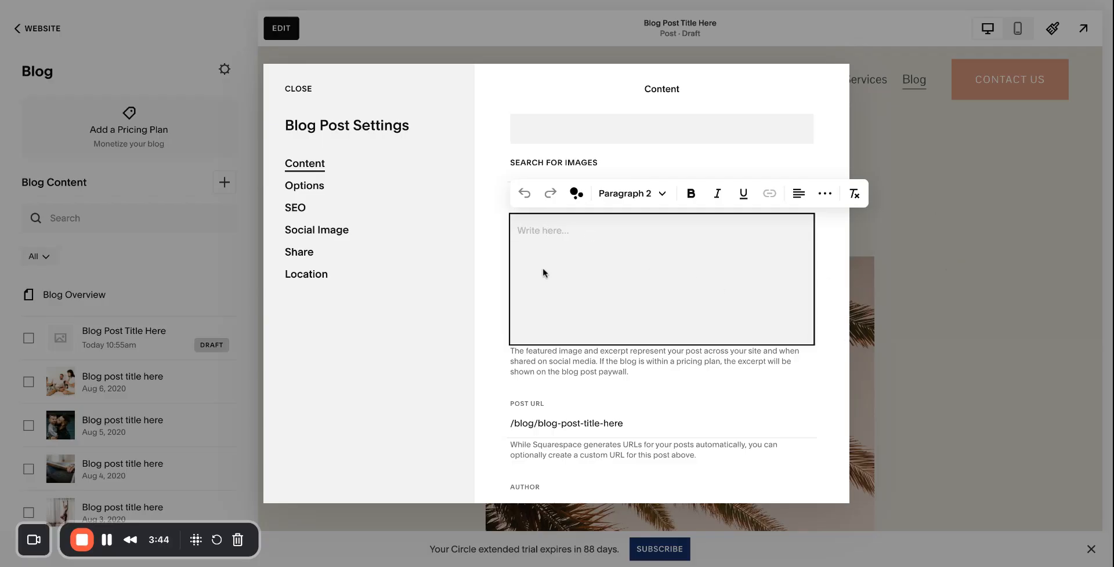
{"action": "scroll", "coordinate": [544, 324], "scroll_direction": "down", "scroll_amount": 3}
{"action": "left_click", "coordinate": [635, 300]}
{"action": "left_click_drag", "start_coordinate": [635, 300], "coordinate": [538, 293]}
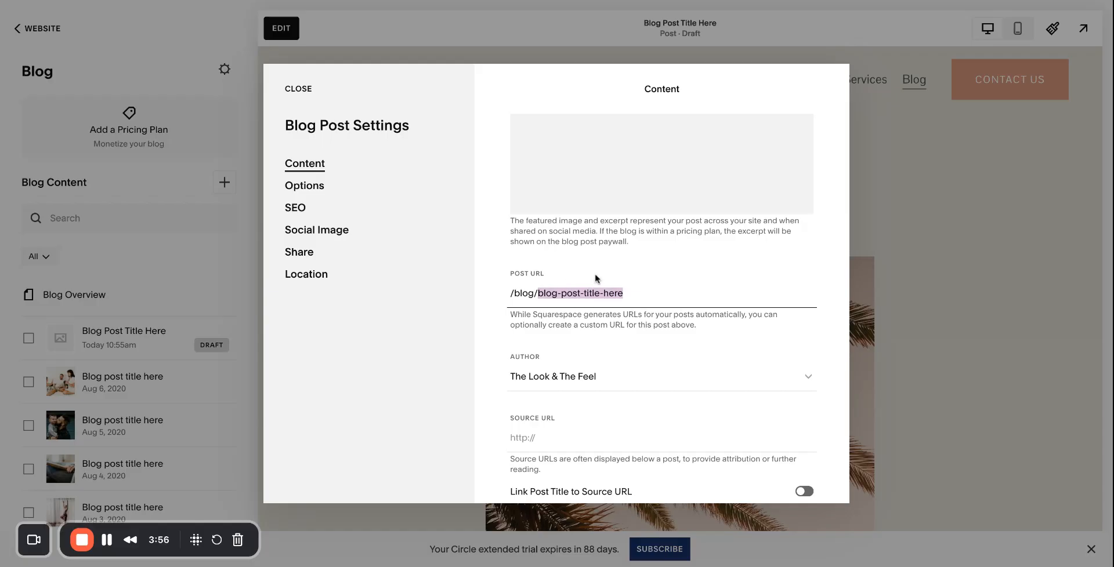
{"action": "scroll", "coordinate": [569, 313], "scroll_direction": "down", "scroll_amount": 2}
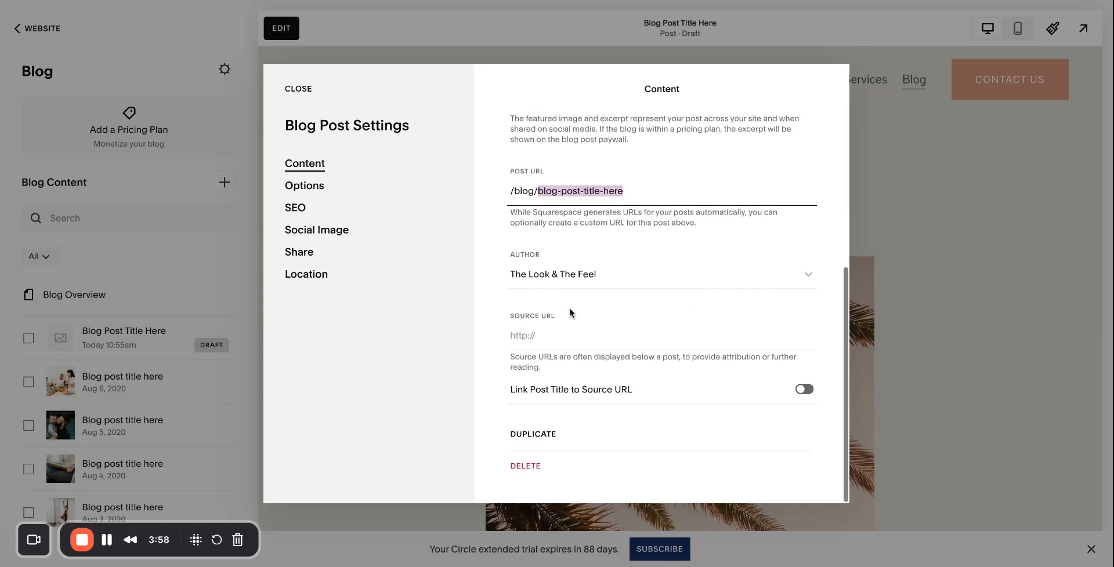
{"action": "left_click", "coordinate": [572, 284]}
{"action": "left_click", "coordinate": [576, 289]}
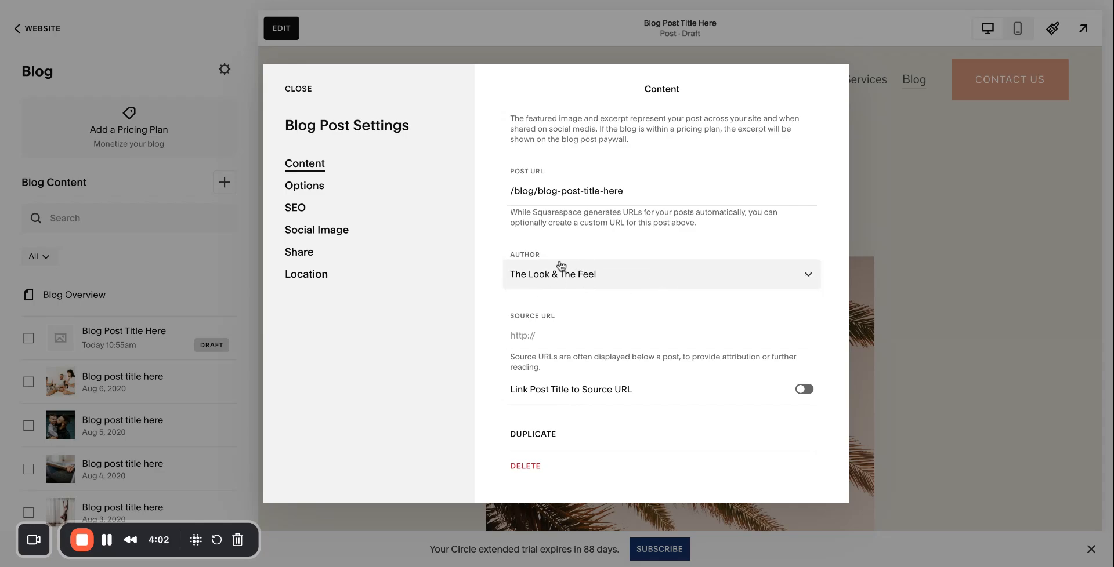
{"action": "left_click", "coordinate": [549, 333]}
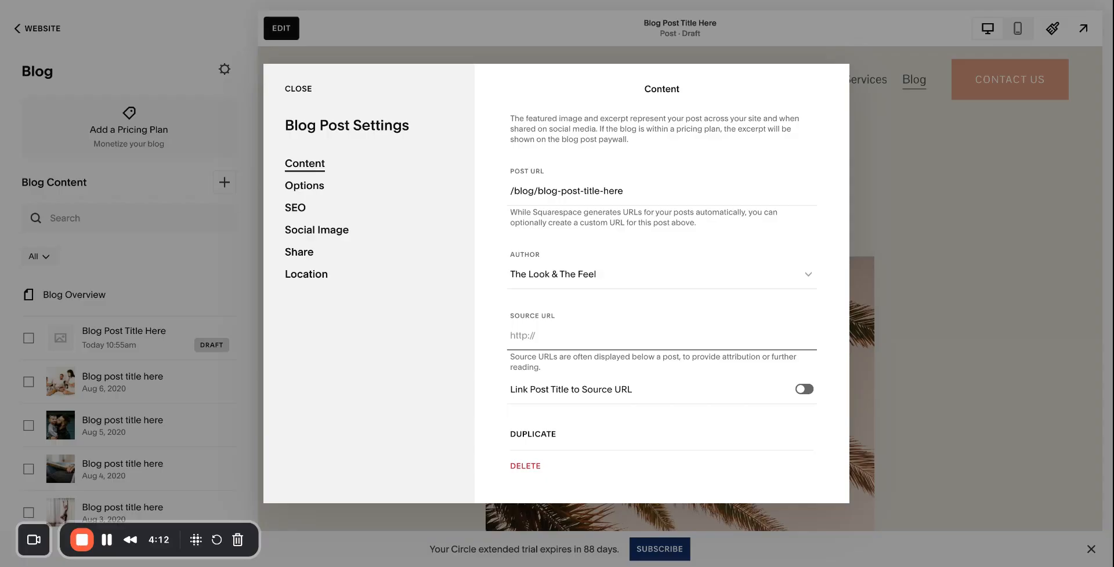
{"action": "left_click", "coordinate": [486, 391]}
Set the post's status to Published and enable comments in its options.
{"action": "left_click", "coordinate": [310, 186]}
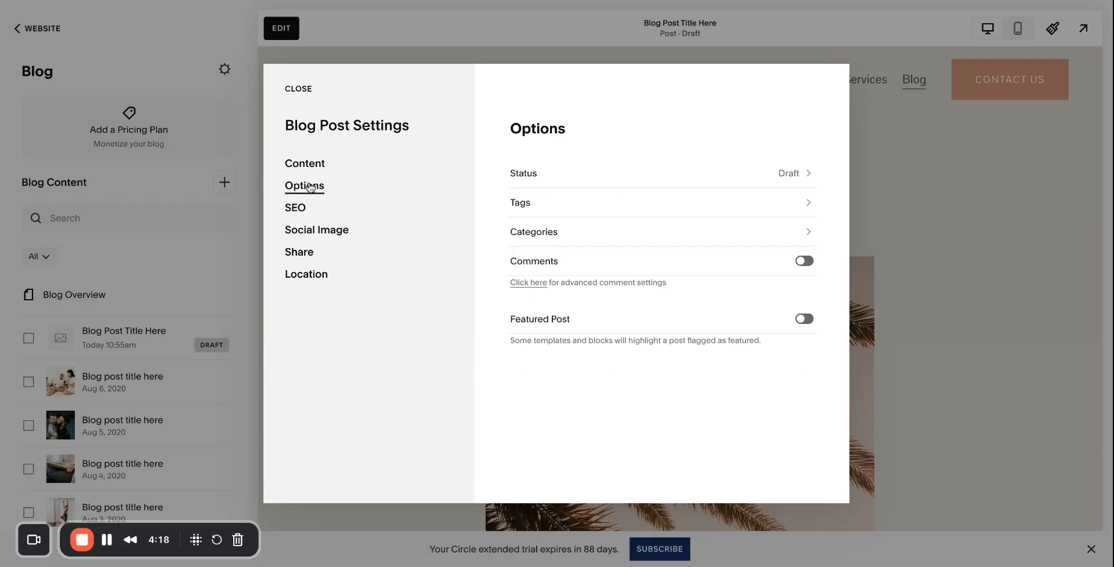
{"action": "left_click", "coordinate": [696, 175]}
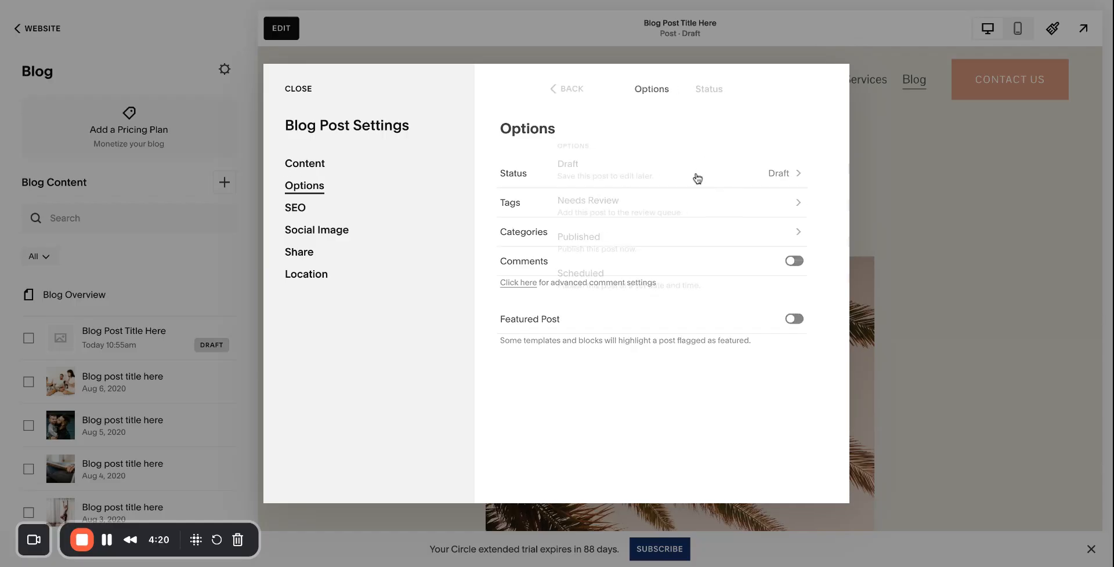
{"action": "left_click", "coordinate": [571, 255]}
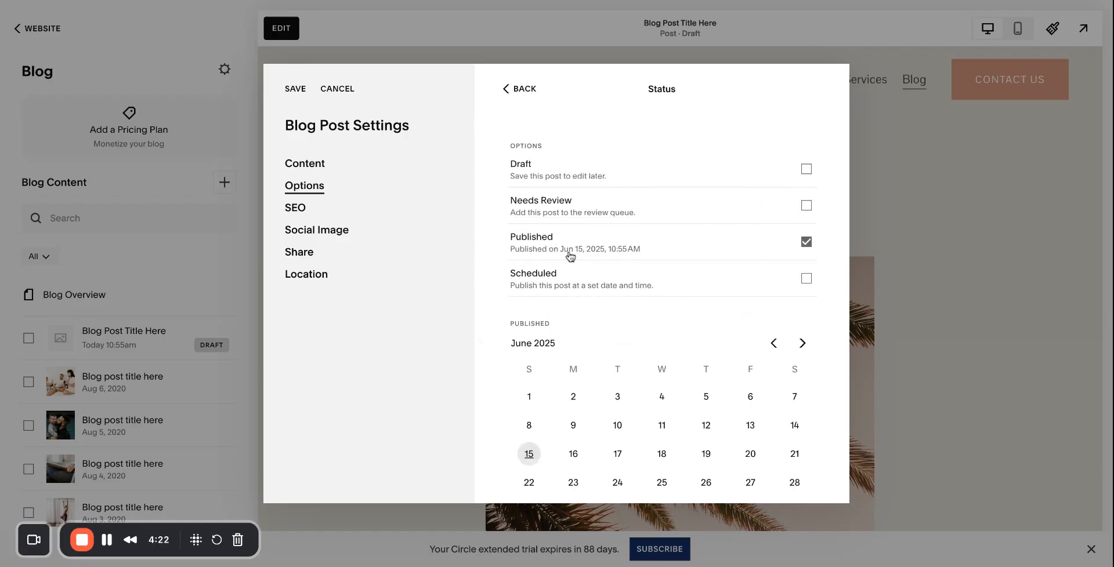
{"action": "left_click", "coordinate": [516, 91]}
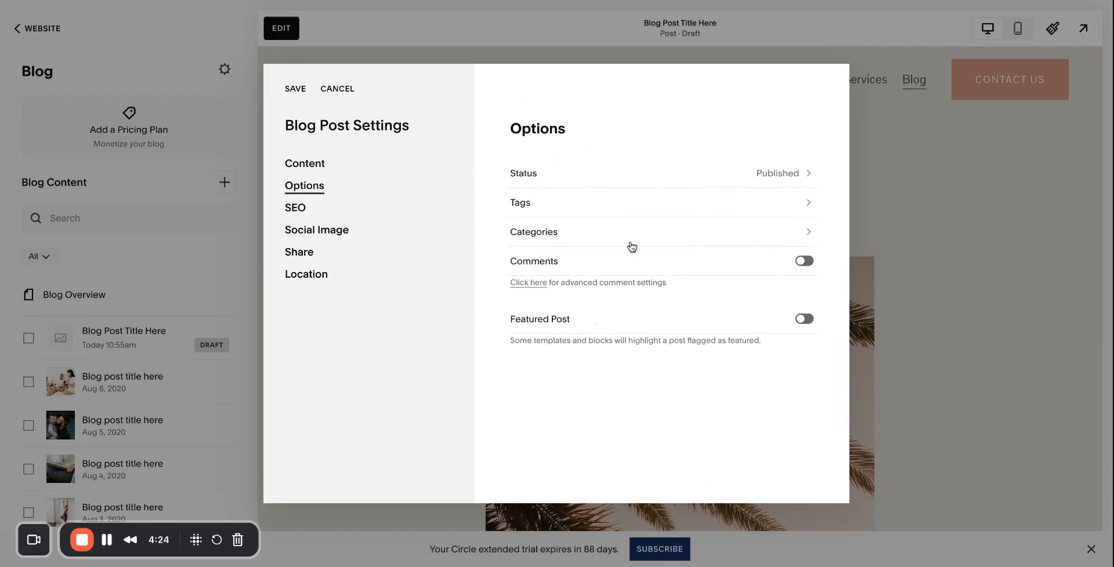
{"action": "left_click", "coordinate": [631, 243]}
{"action": "left_click", "coordinate": [523, 92]}
{"action": "left_click", "coordinate": [580, 268]}
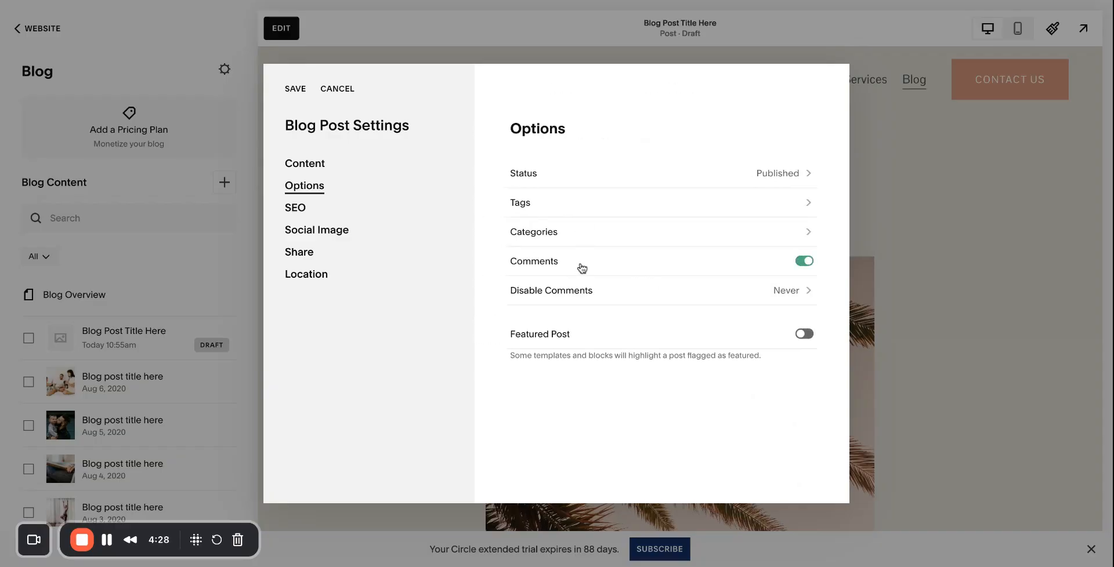
Examine the post's SEO title and description fields, social sharing image and share settings.
{"action": "left_click", "coordinate": [299, 211]}
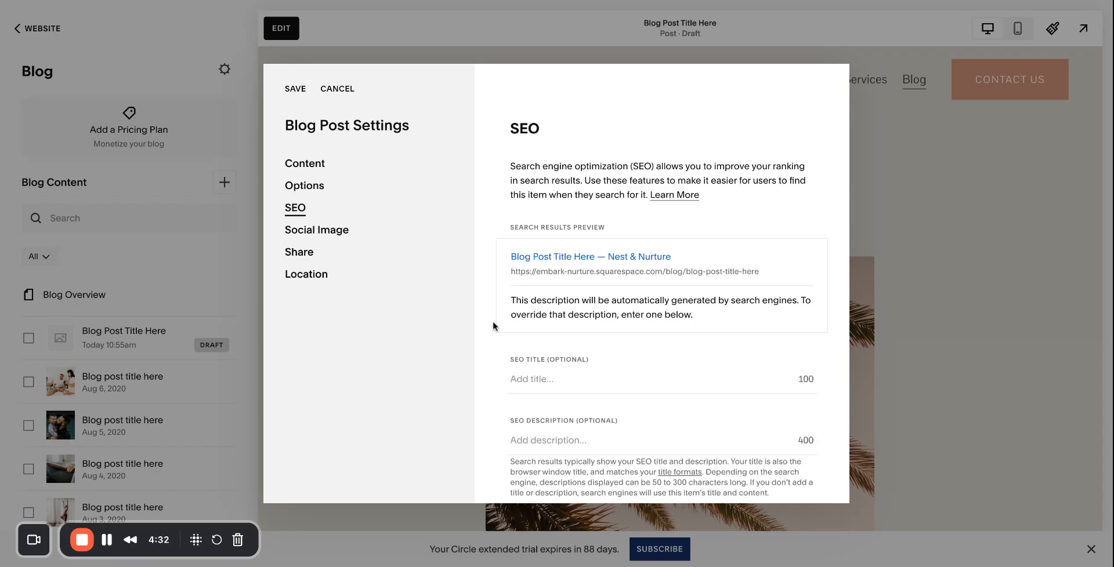
{"action": "scroll", "coordinate": [493, 321], "scroll_direction": "down", "scroll_amount": 1}
{"action": "left_click", "coordinate": [531, 348]}
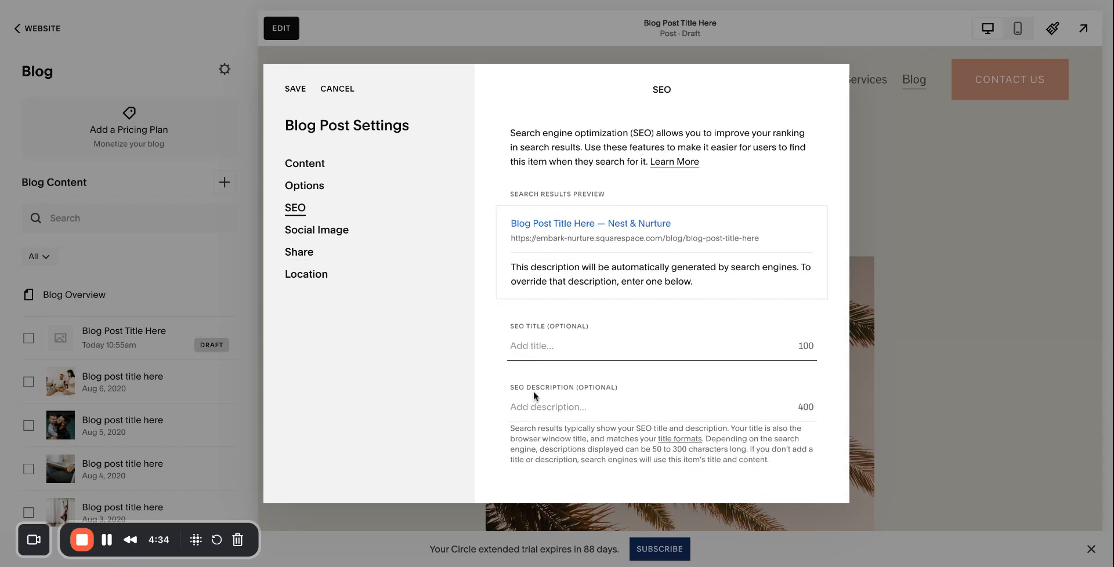
{"action": "left_click", "coordinate": [530, 408]}
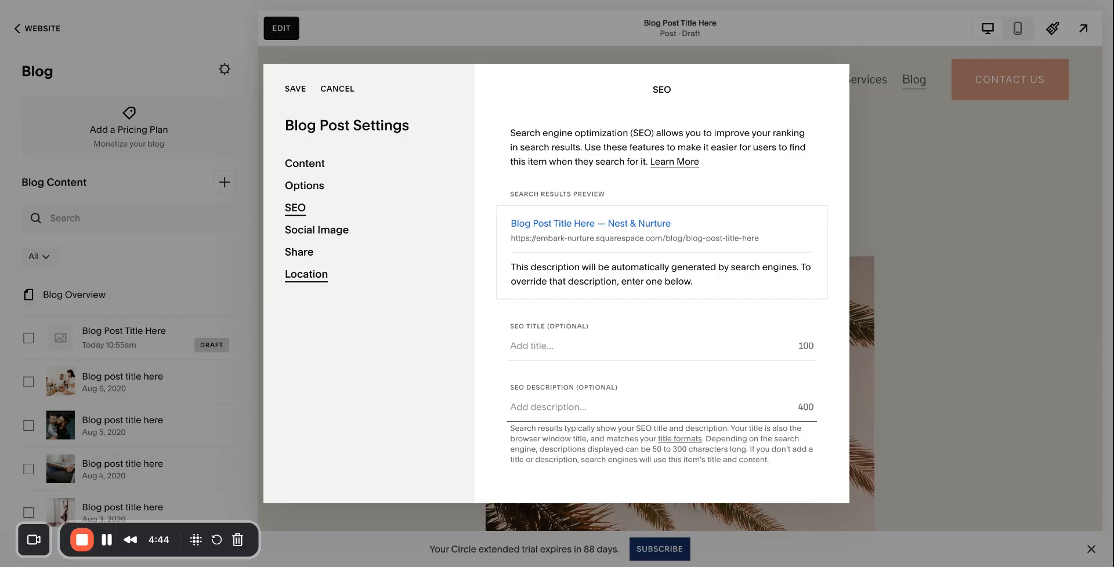
{"action": "left_click", "coordinate": [320, 233]}
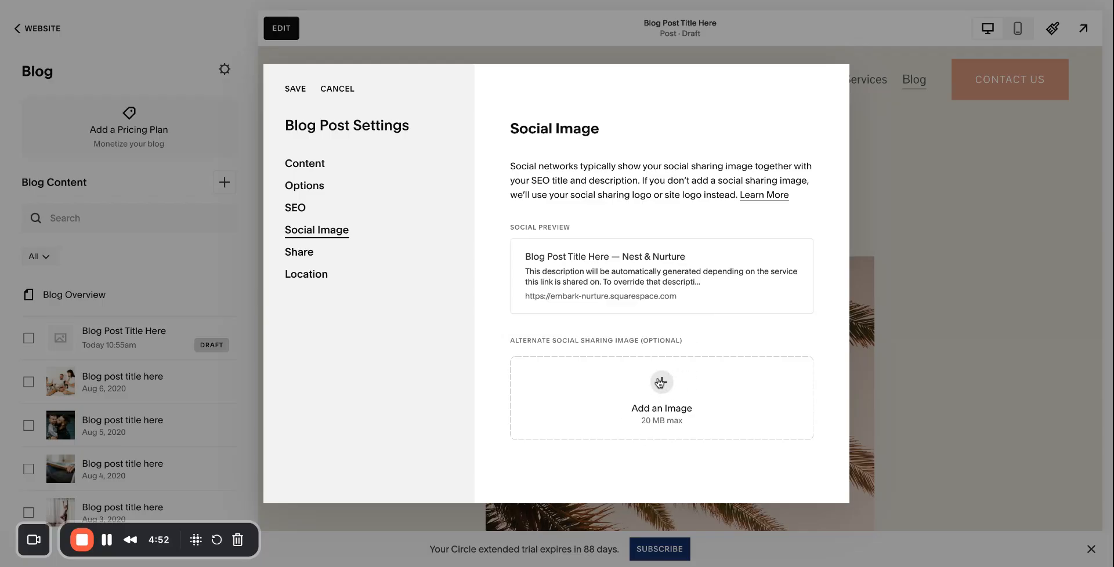
{"action": "left_click", "coordinate": [303, 253]}
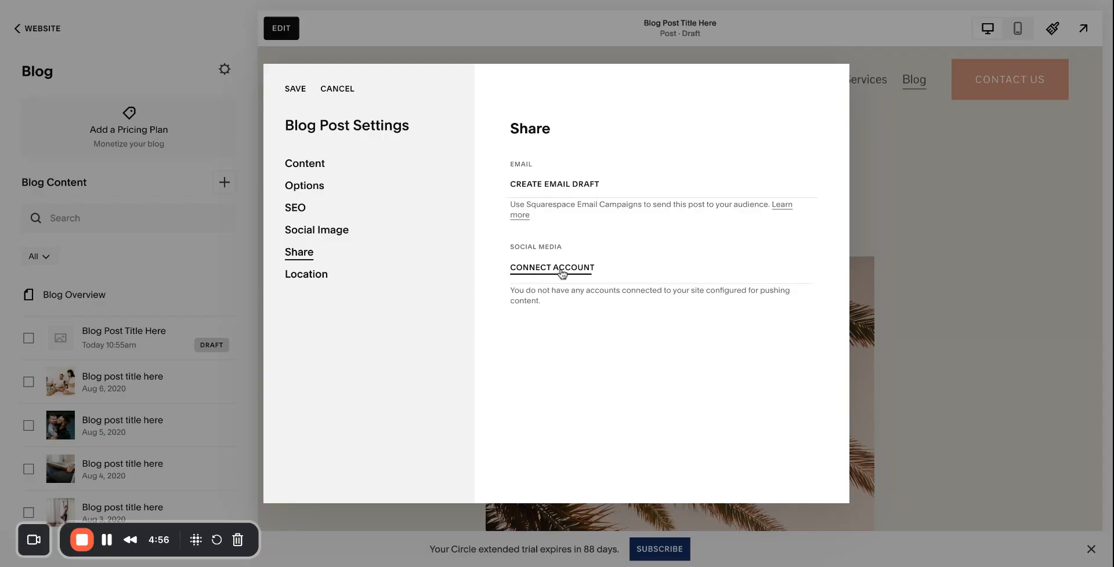
Check the post's location settings, save the settings to publish the post, and view the site's Blog page.
{"action": "left_click", "coordinate": [324, 274]}
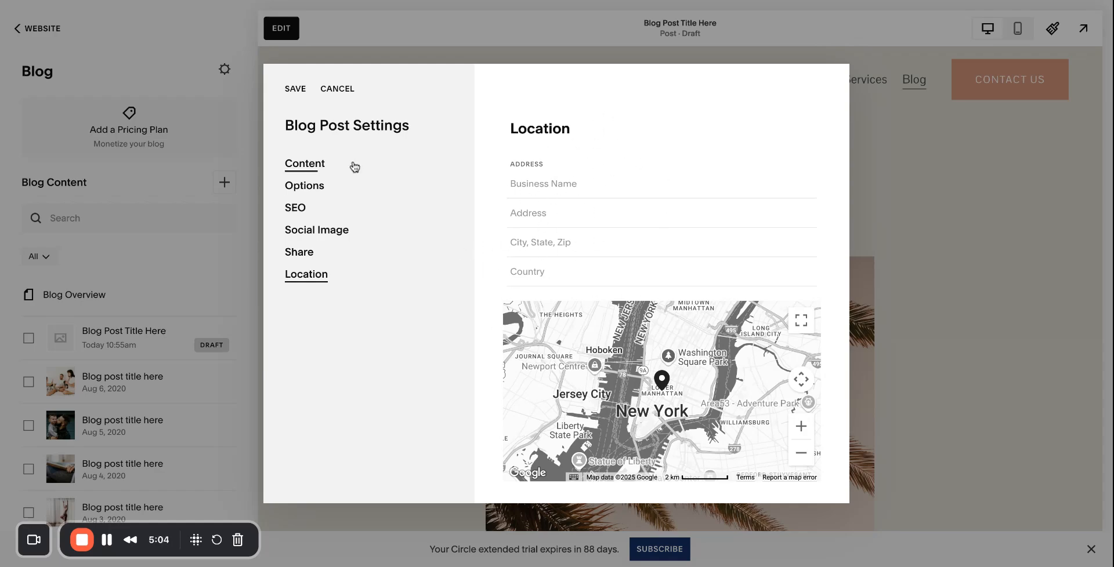
{"action": "left_click", "coordinate": [291, 92]}
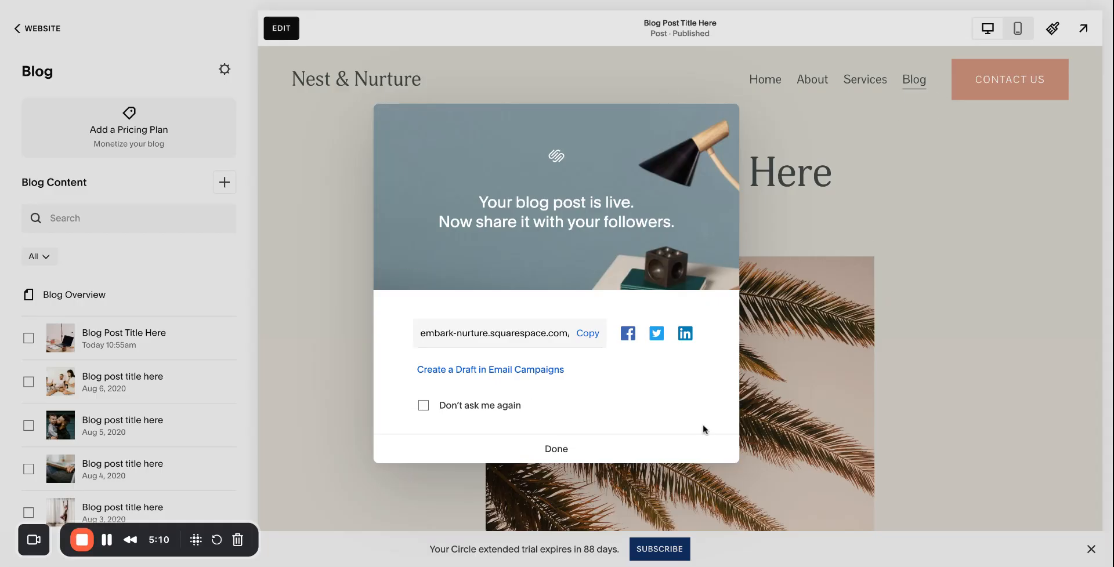
{"action": "left_click", "coordinate": [619, 453]}
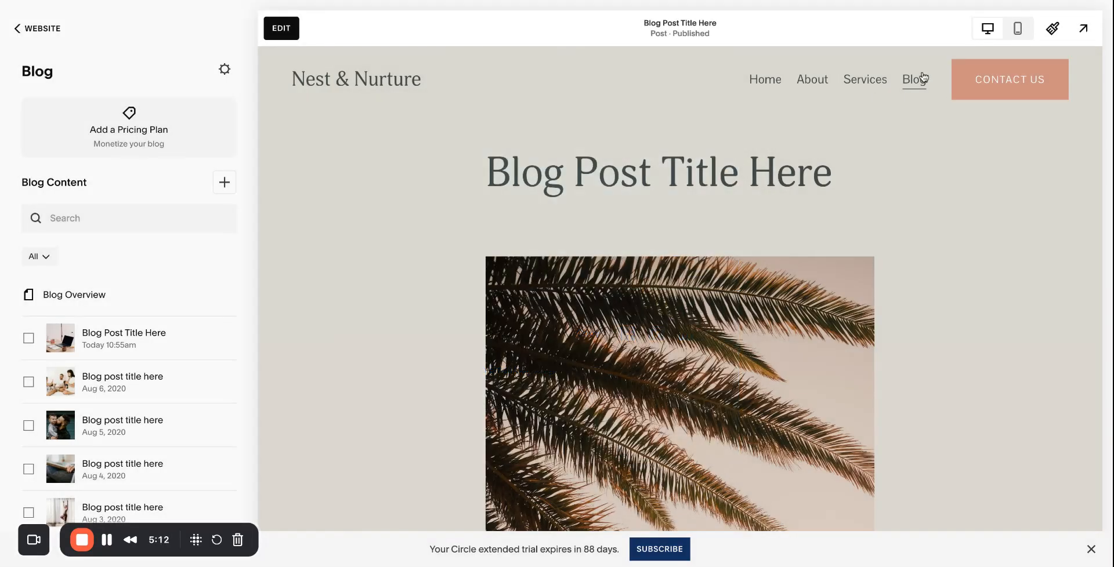
{"action": "left_click", "coordinate": [915, 79]}
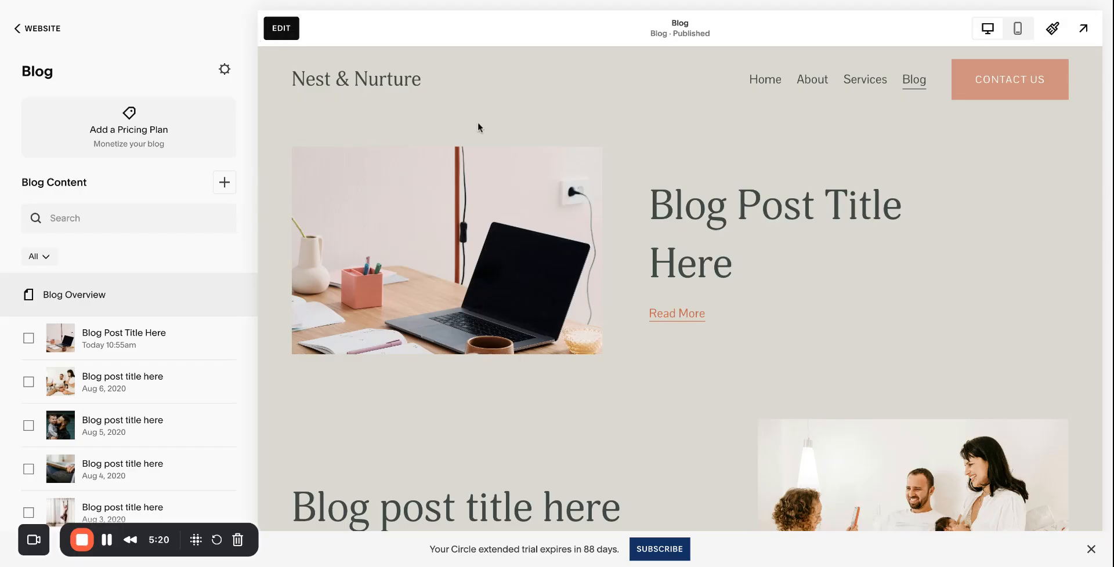
Visit the blog section's post management from the page editor, and reopen the editor to edit the blog section.
{"action": "left_click", "coordinate": [293, 34]}
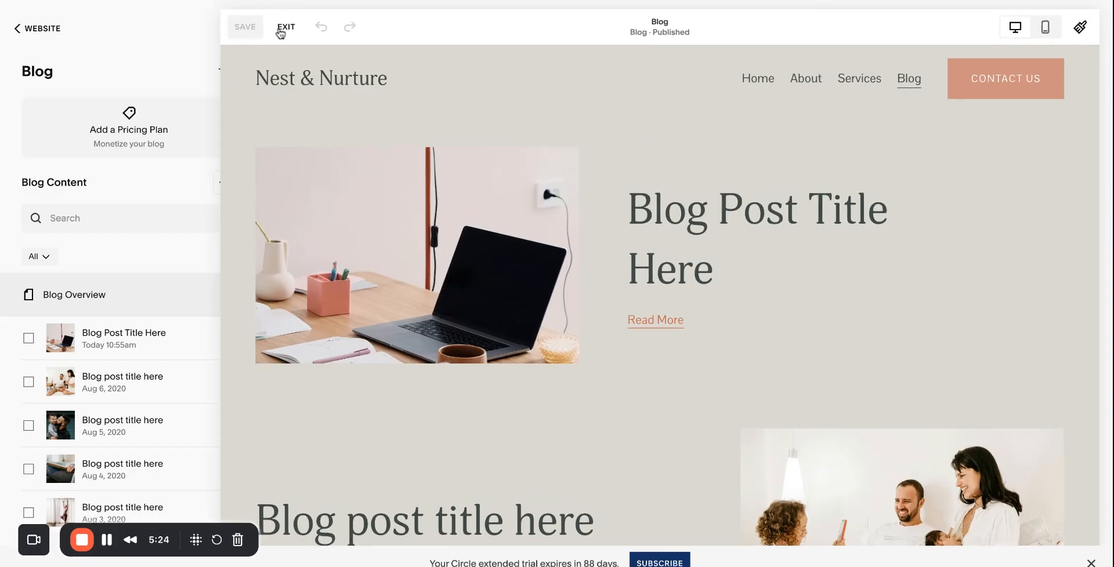
{"action": "mouse_move", "coordinate": [584, 173]}
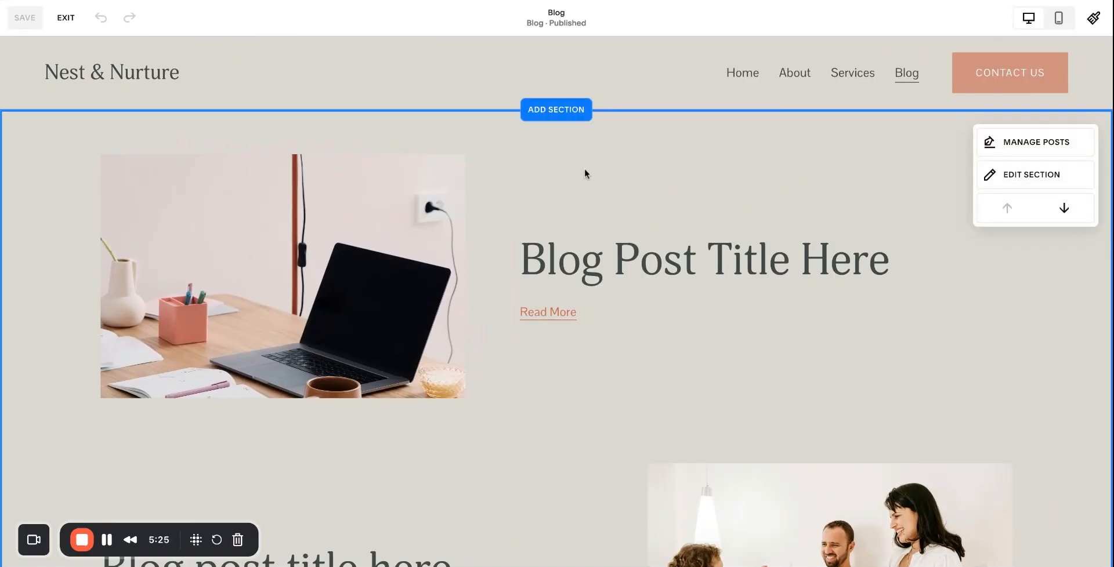
{"action": "left_click", "coordinate": [1047, 144]}
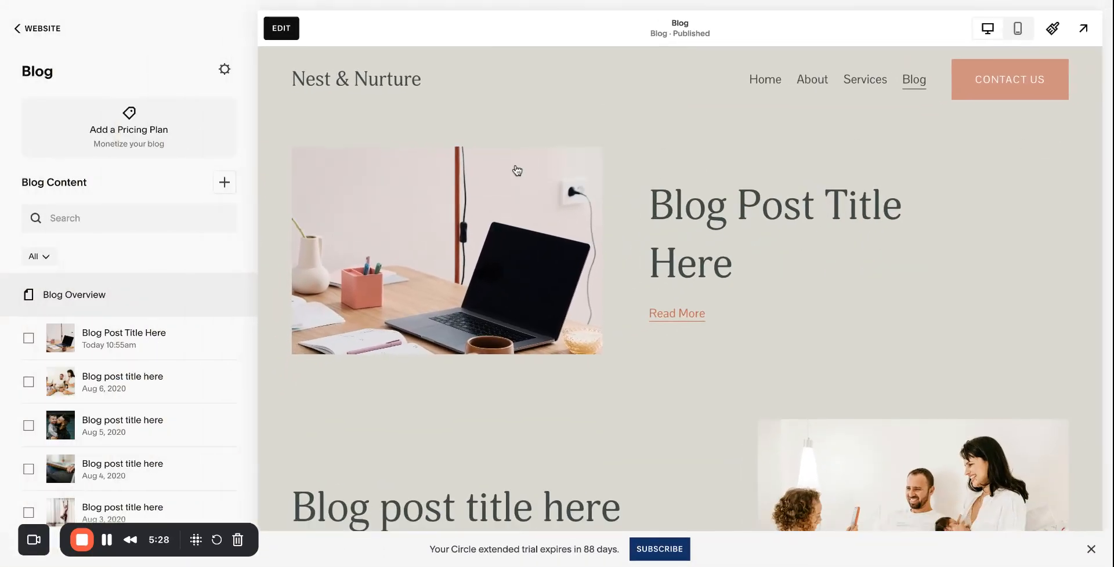
{"action": "left_click", "coordinate": [283, 28]}
{"action": "mouse_move", "coordinate": [848, 216]}
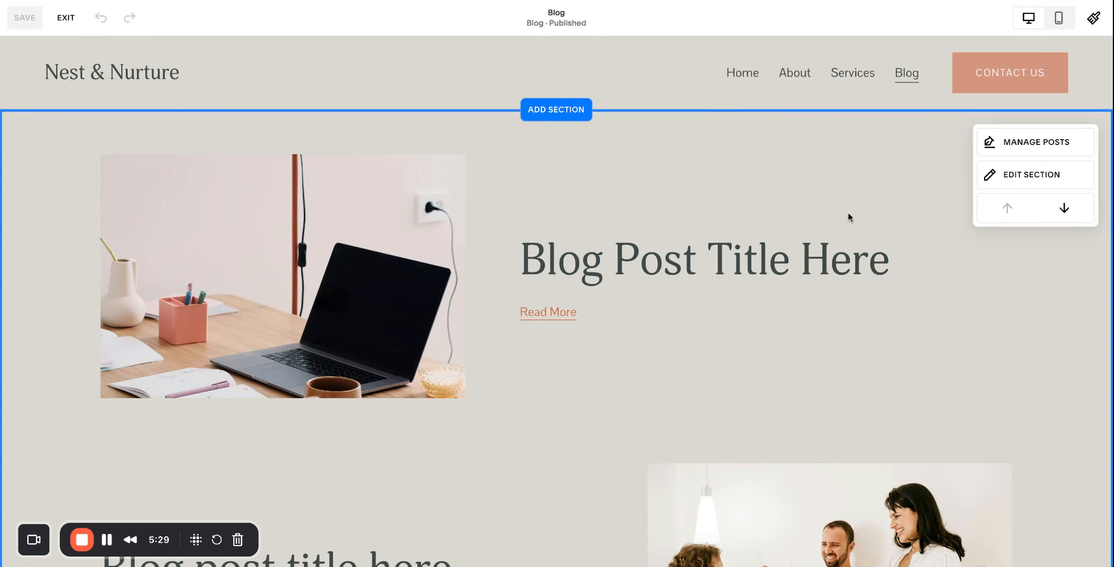
{"action": "left_click", "coordinate": [1024, 177]}
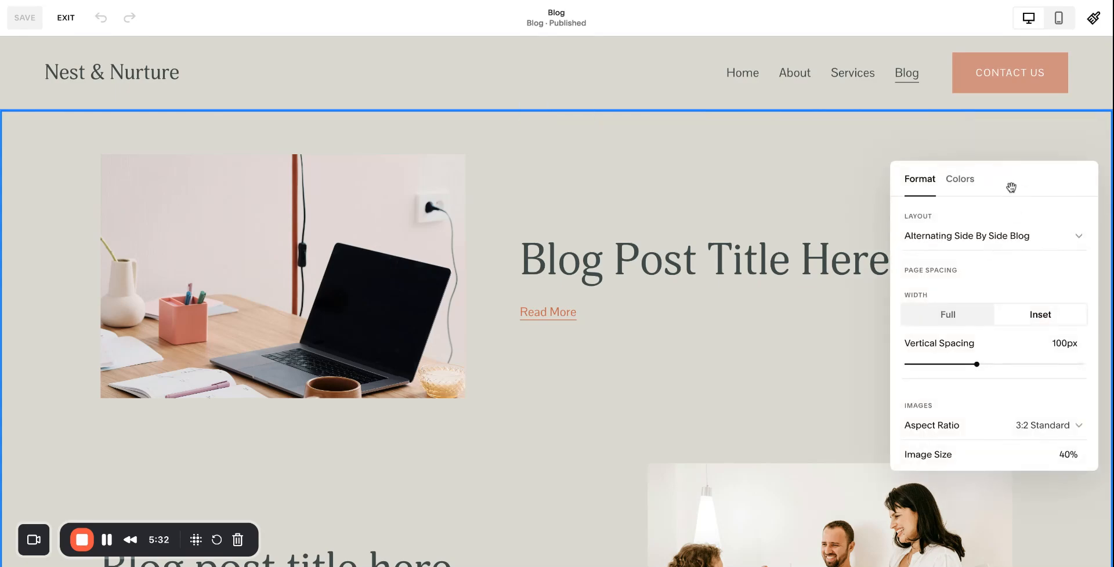
Try the Side By Side, Single Column and Basic Grid blog layouts, and switch back to Alternating Side By Side Blog.
{"action": "left_click", "coordinate": [957, 237]}
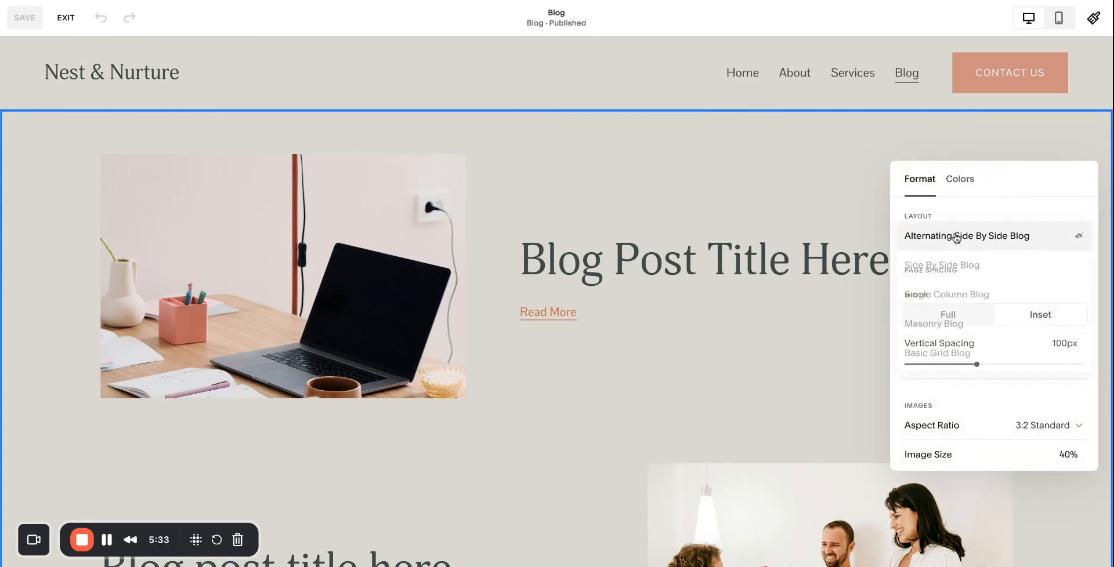
{"action": "left_click", "coordinate": [949, 271]}
{"action": "left_click", "coordinate": [955, 233]}
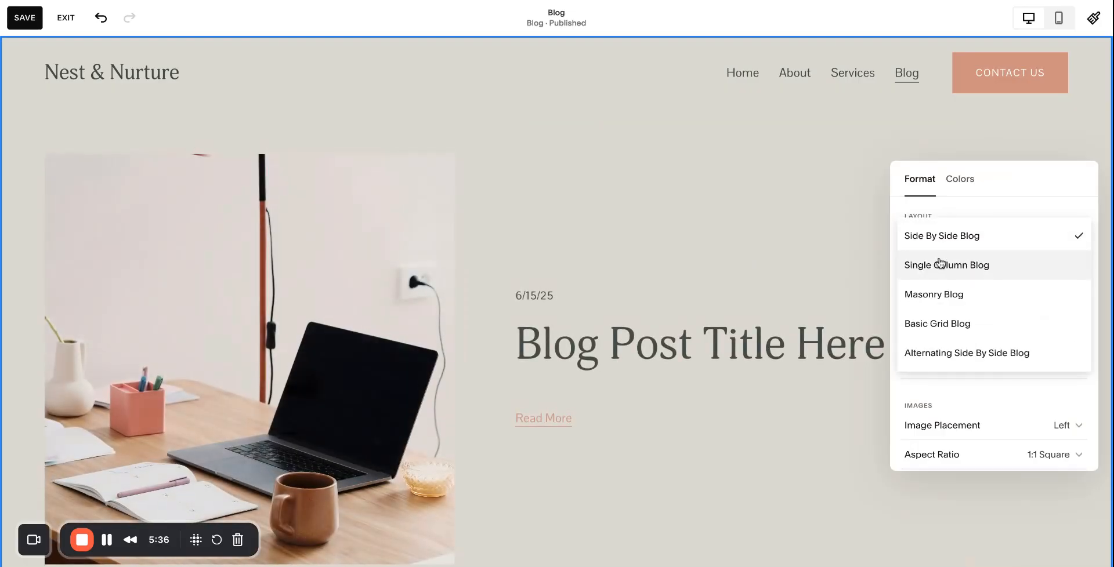
{"action": "left_click", "coordinate": [941, 264]}
{"action": "left_click", "coordinate": [940, 235]}
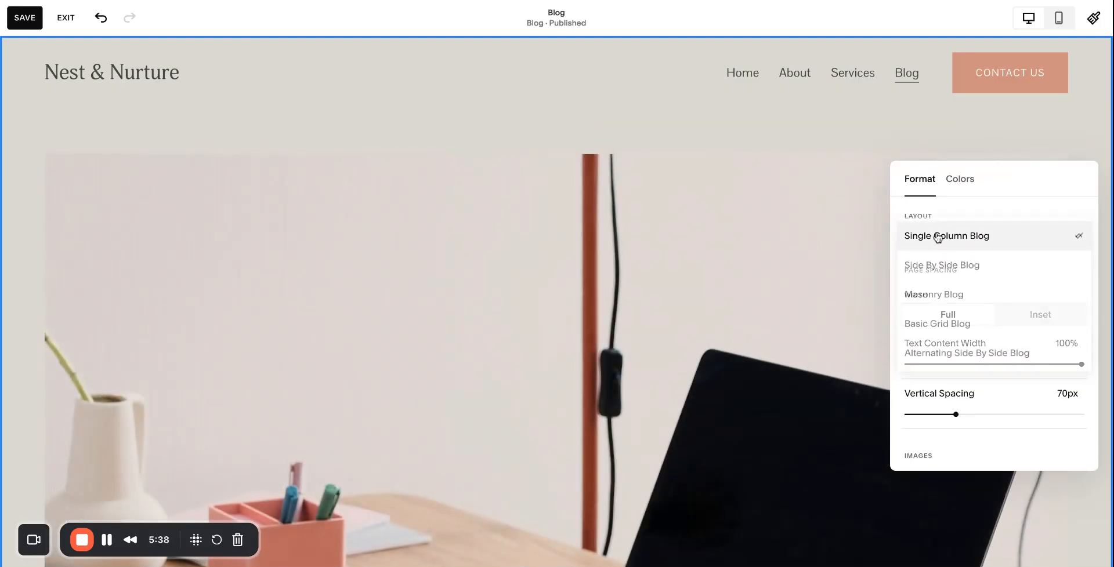
{"action": "left_click", "coordinate": [934, 324]}
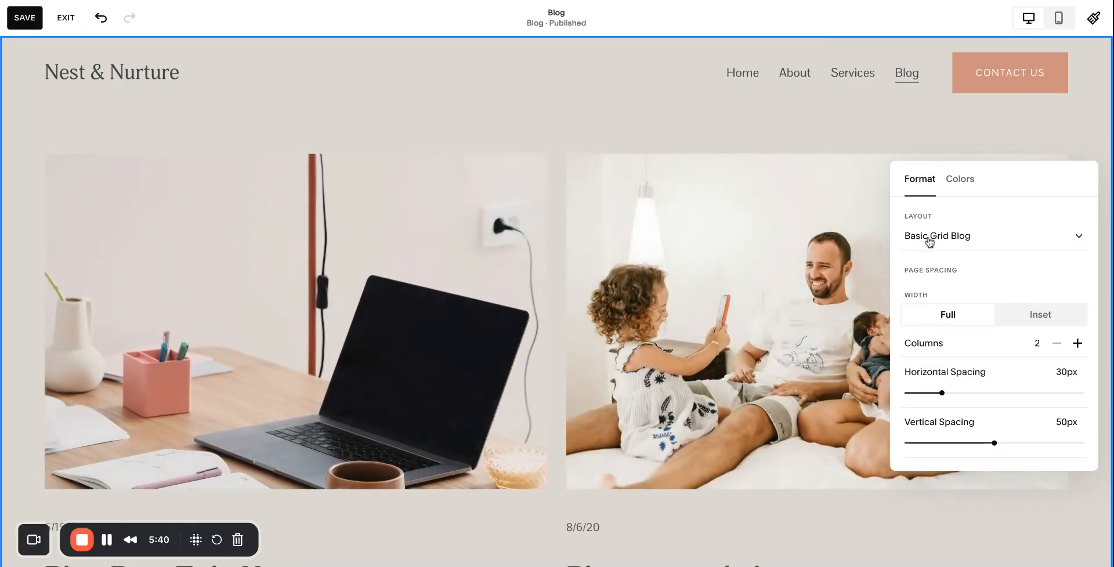
{"action": "left_click", "coordinate": [930, 241]}
{"action": "left_click", "coordinate": [941, 360]}
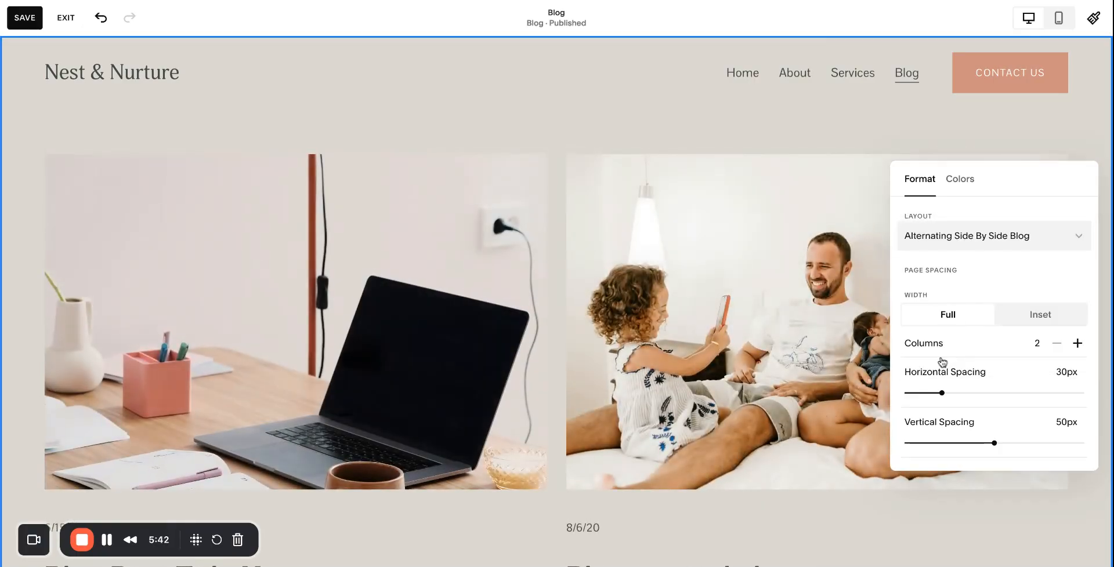
{"action": "scroll", "coordinate": [649, 340], "scroll_direction": "down", "scroll_amount": 5}
{"action": "scroll", "coordinate": [648, 341], "scroll_direction": "up", "scroll_amount": 3}
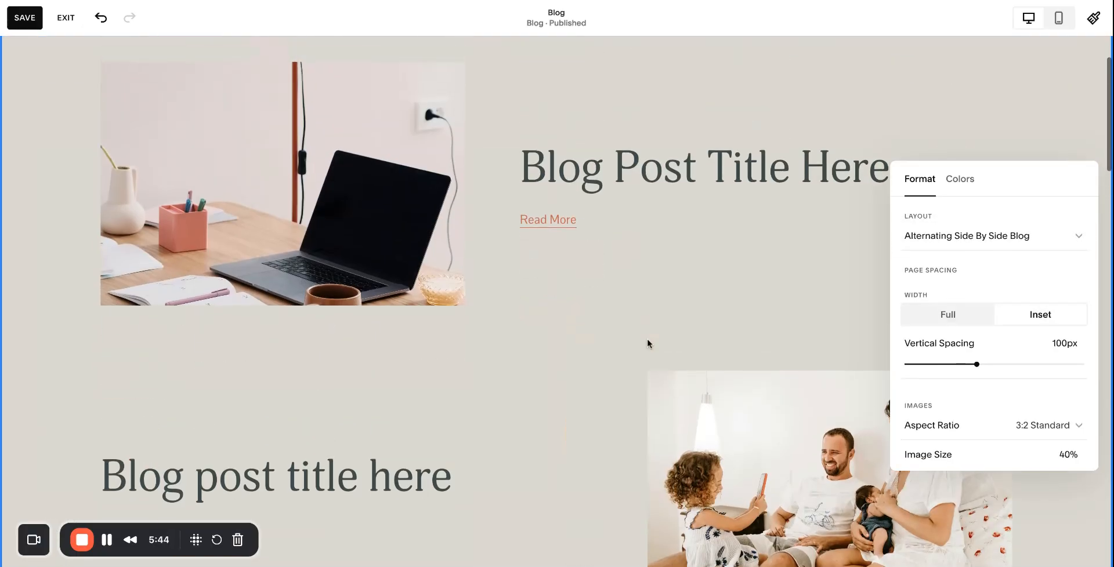
Examine the blog section's format options for images, text, meta and iconography, and its color themes.
{"action": "scroll", "coordinate": [955, 415], "scroll_direction": "down", "scroll_amount": 3}
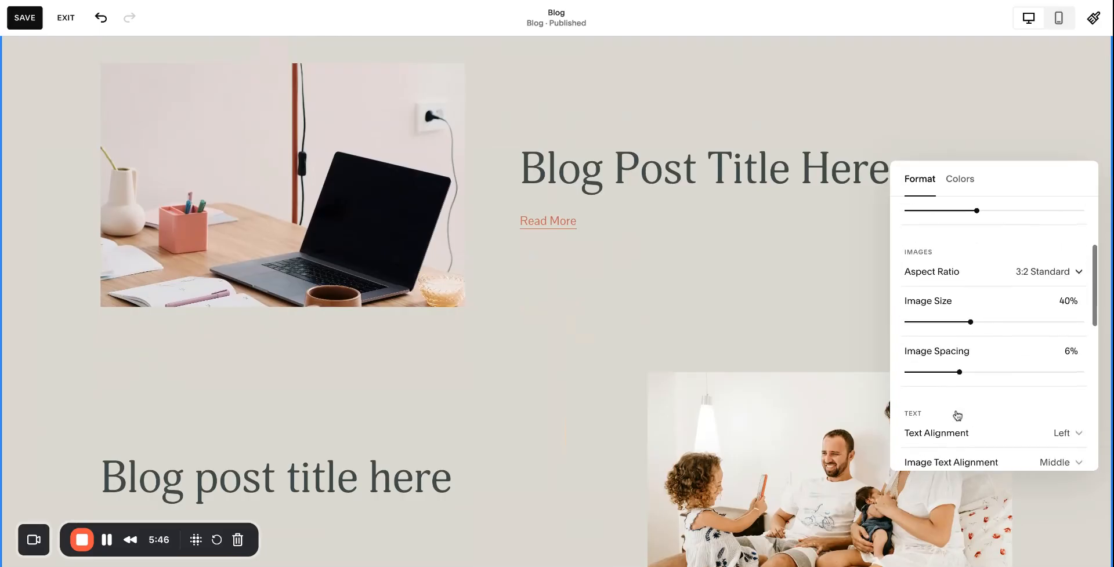
{"action": "scroll", "coordinate": [935, 398], "scroll_direction": "down", "scroll_amount": 5}
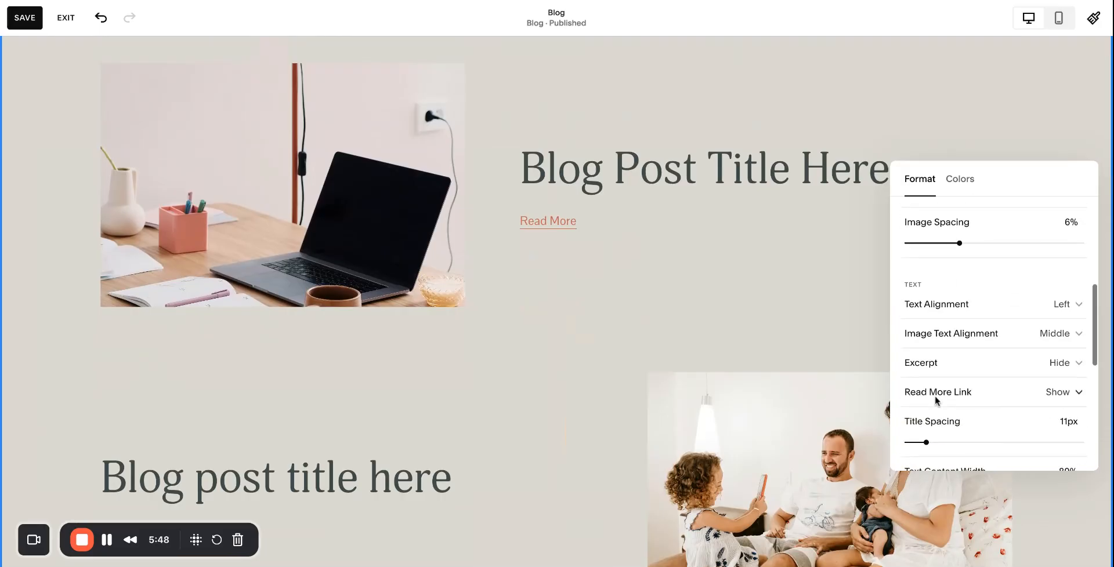
{"action": "scroll", "coordinate": [937, 394], "scroll_direction": "down", "scroll_amount": 3}
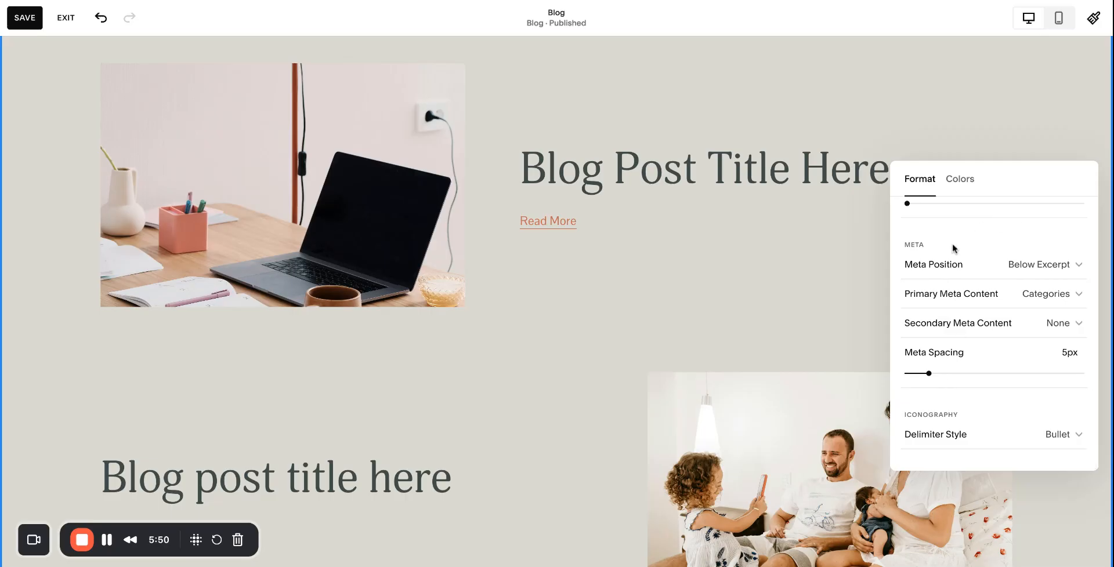
{"action": "left_click", "coordinate": [965, 267]}
{"action": "left_click", "coordinate": [964, 265]}
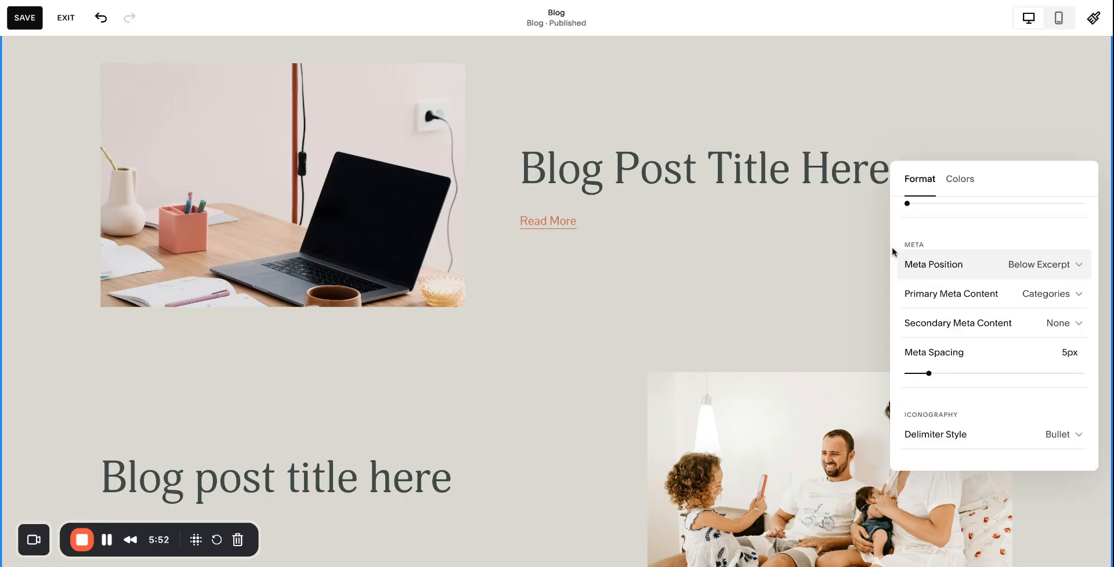
{"action": "scroll", "coordinate": [959, 328], "scroll_direction": "up", "scroll_amount": 2}
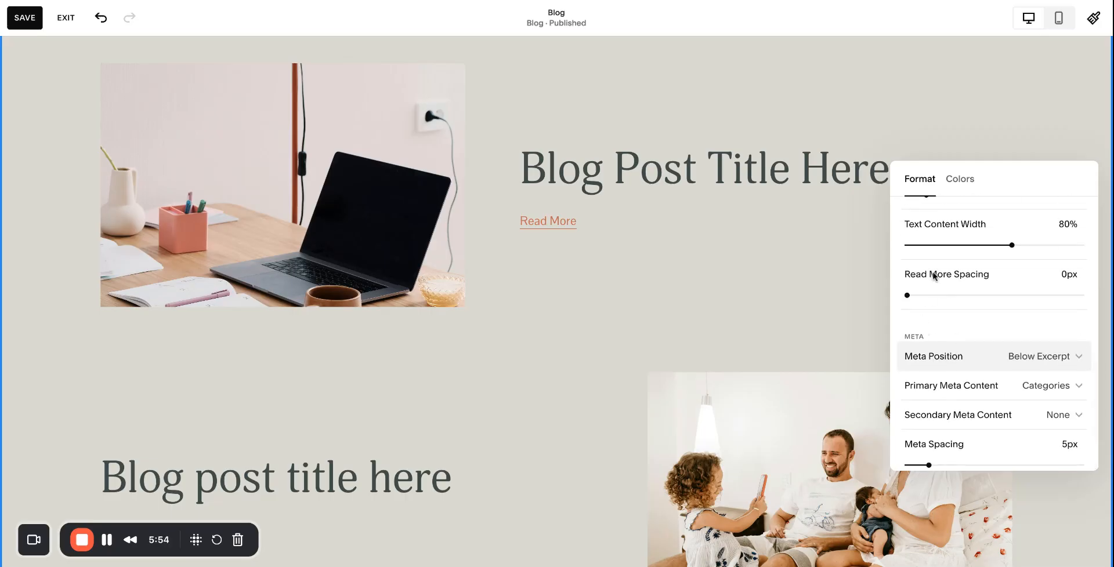
{"action": "scroll", "coordinate": [913, 389], "scroll_direction": "down", "scroll_amount": 2}
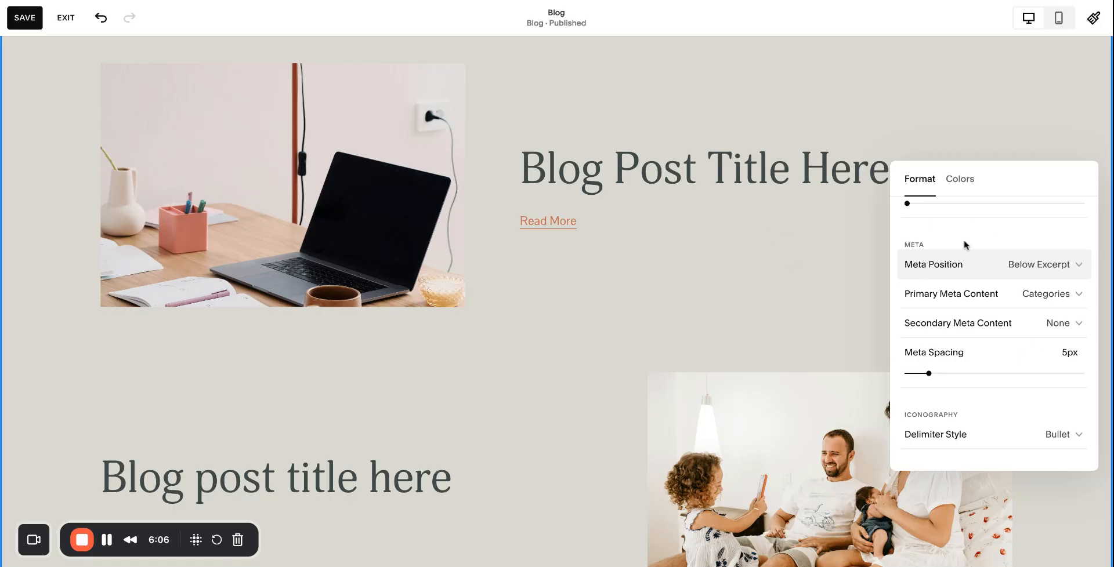
{"action": "scroll", "coordinate": [963, 377], "scroll_direction": "up", "scroll_amount": 10}
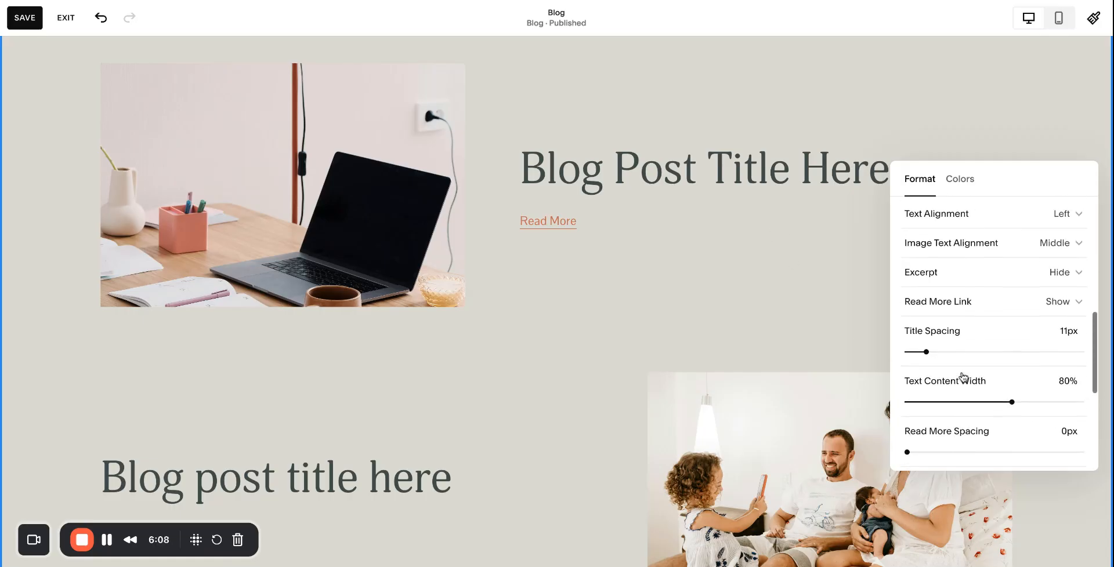
{"action": "left_click", "coordinate": [952, 181]}
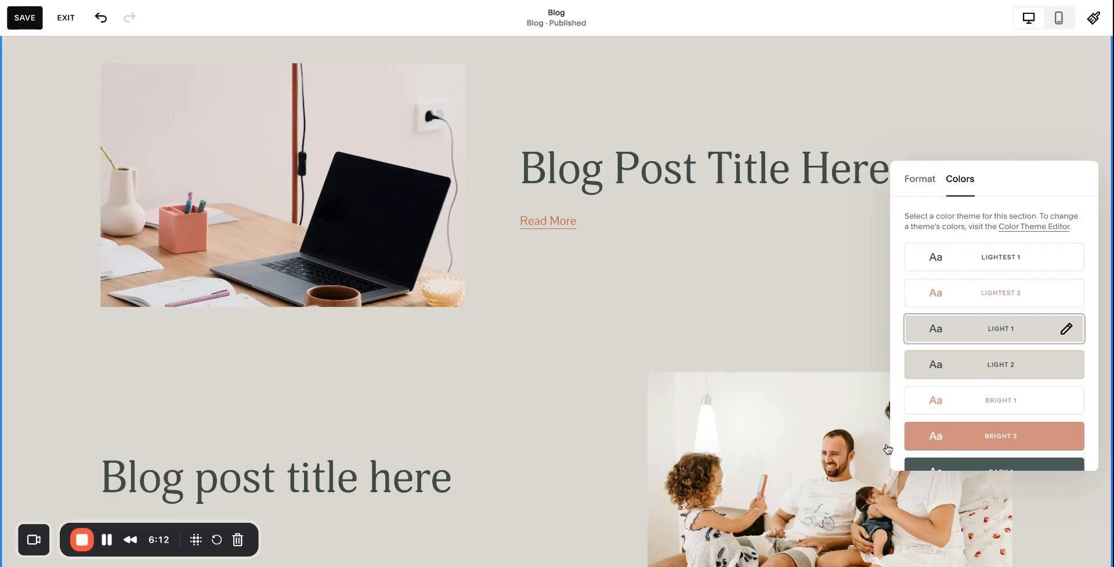
{"action": "scroll", "coordinate": [783, 284], "scroll_direction": "up", "scroll_amount": 2}
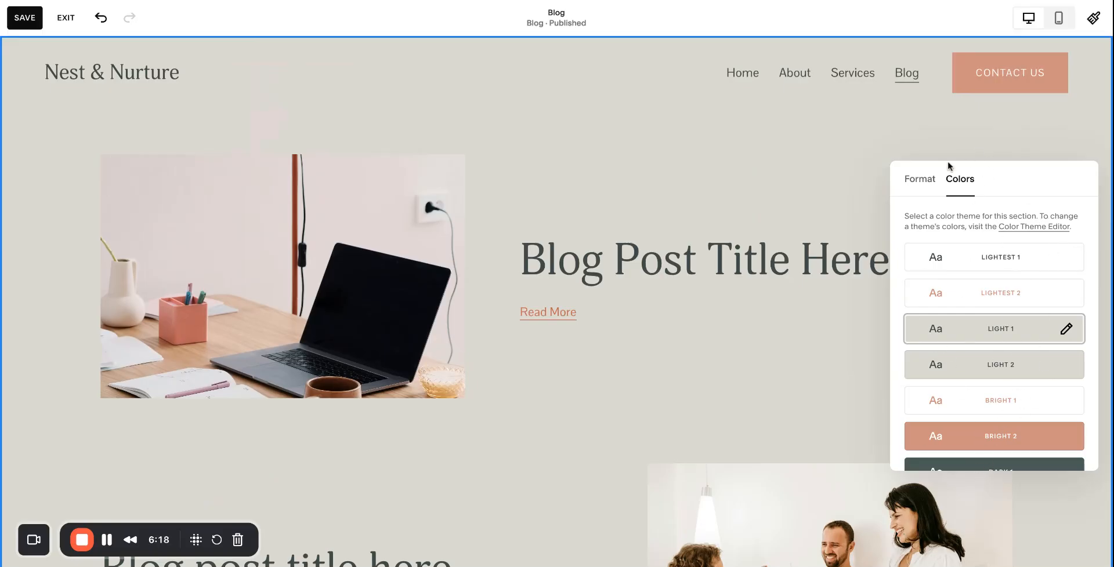
Close the blog section's settings, save the Blog page and exit editing.
{"action": "left_click", "coordinate": [603, 140]}
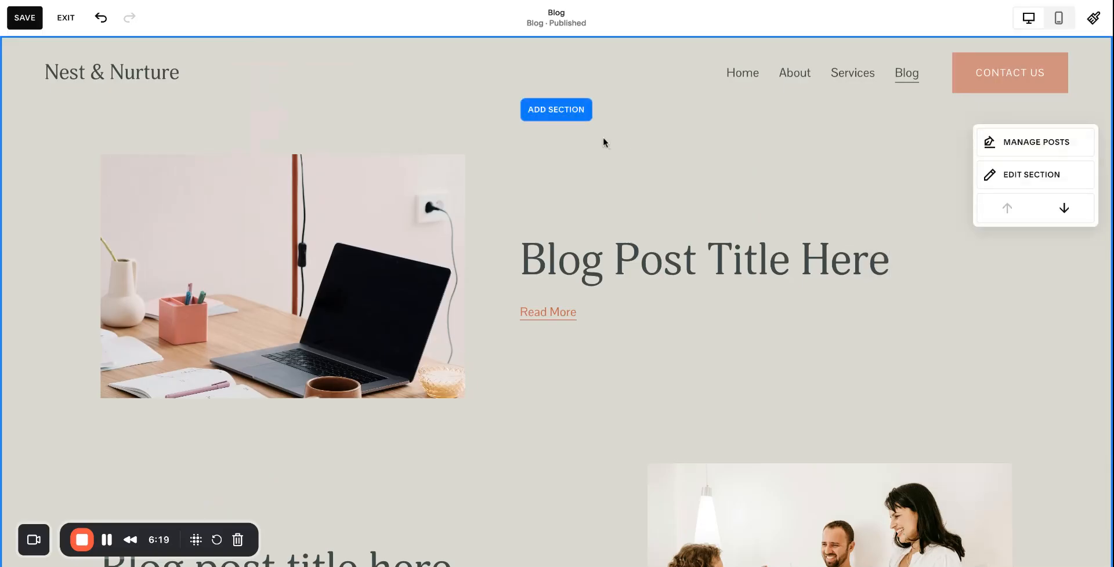
{"action": "left_click", "coordinate": [24, 18]}
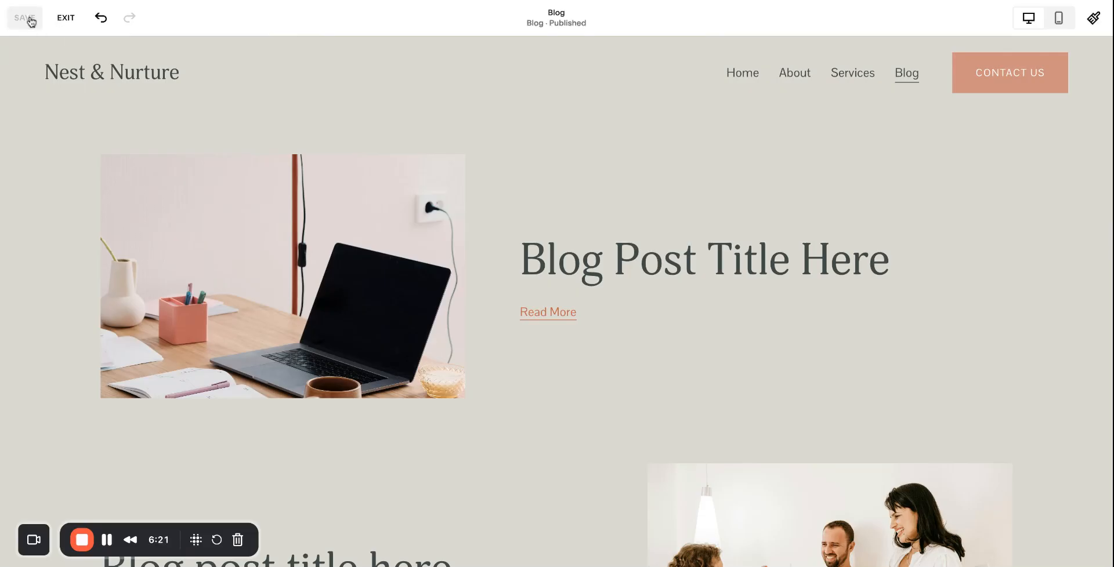
{"action": "left_click", "coordinate": [66, 19]}
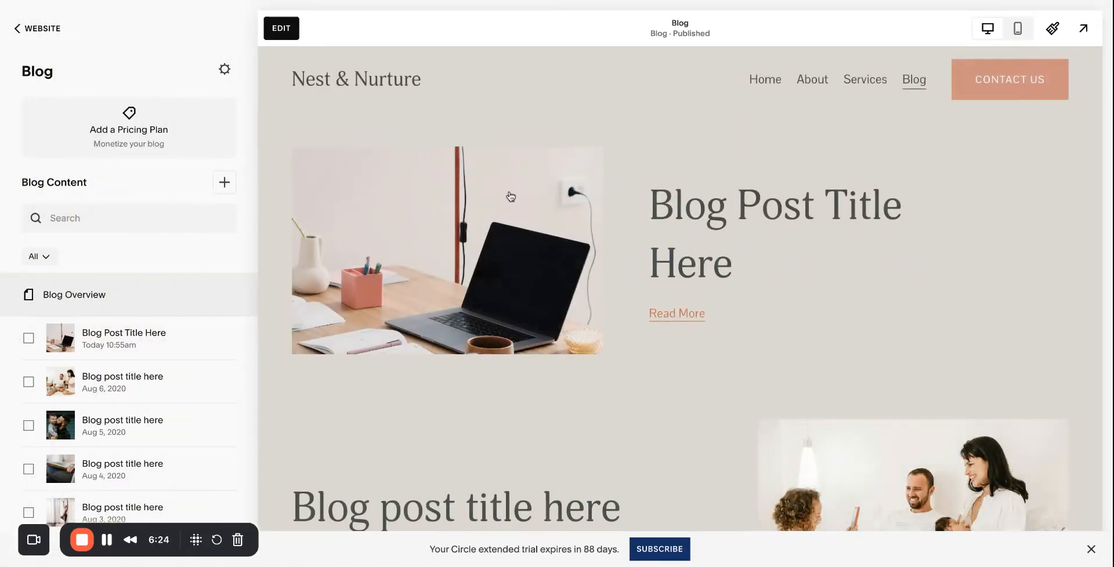
Delete the post "Blog Post Title Here" from the blog content.
{"action": "left_click", "coordinate": [228, 340]}
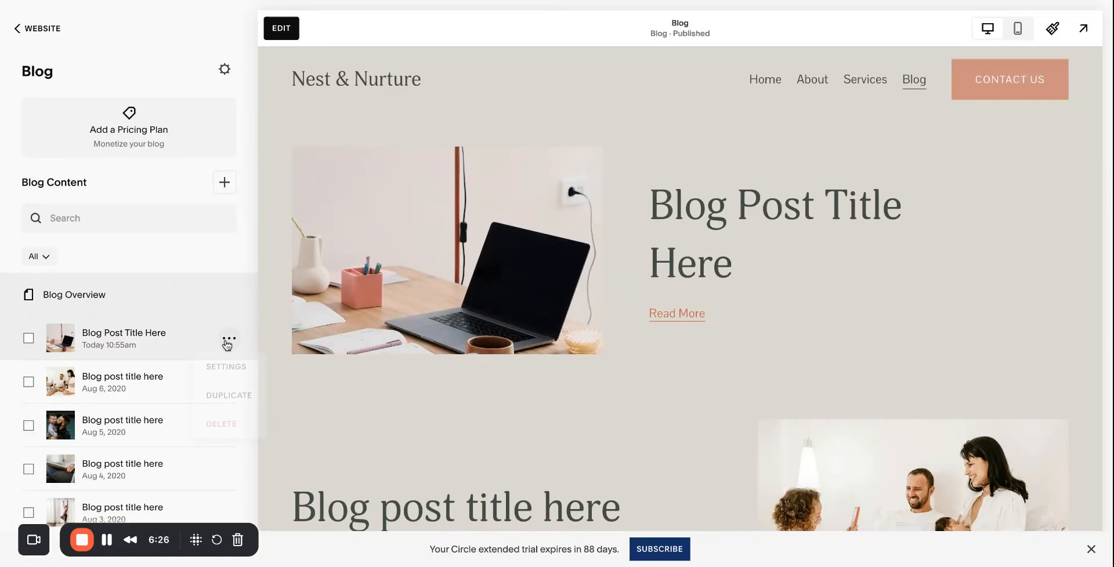
{"action": "left_click", "coordinate": [225, 425]}
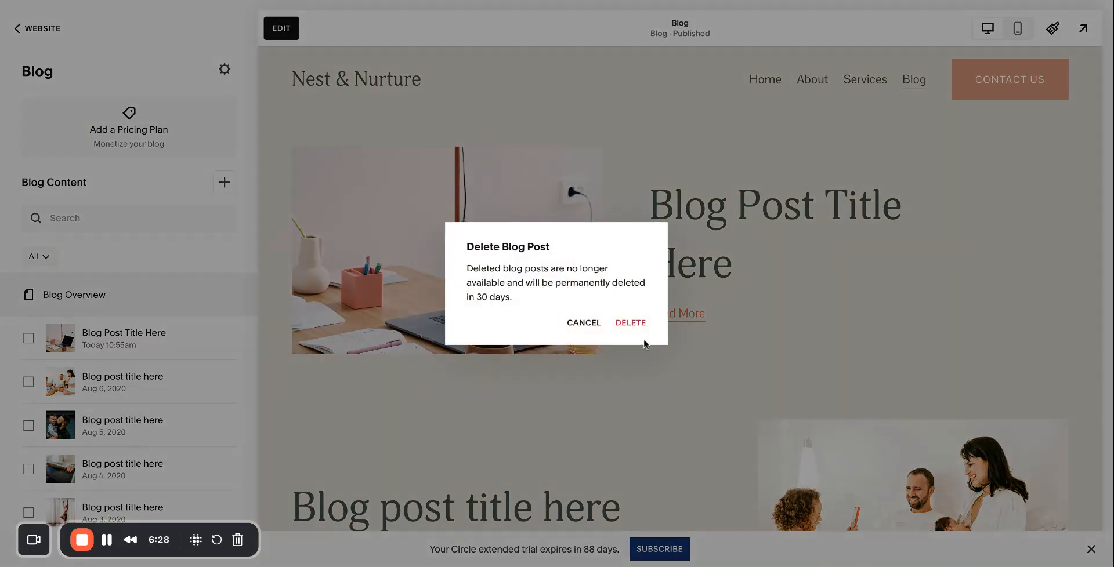
{"action": "left_click", "coordinate": [627, 325]}
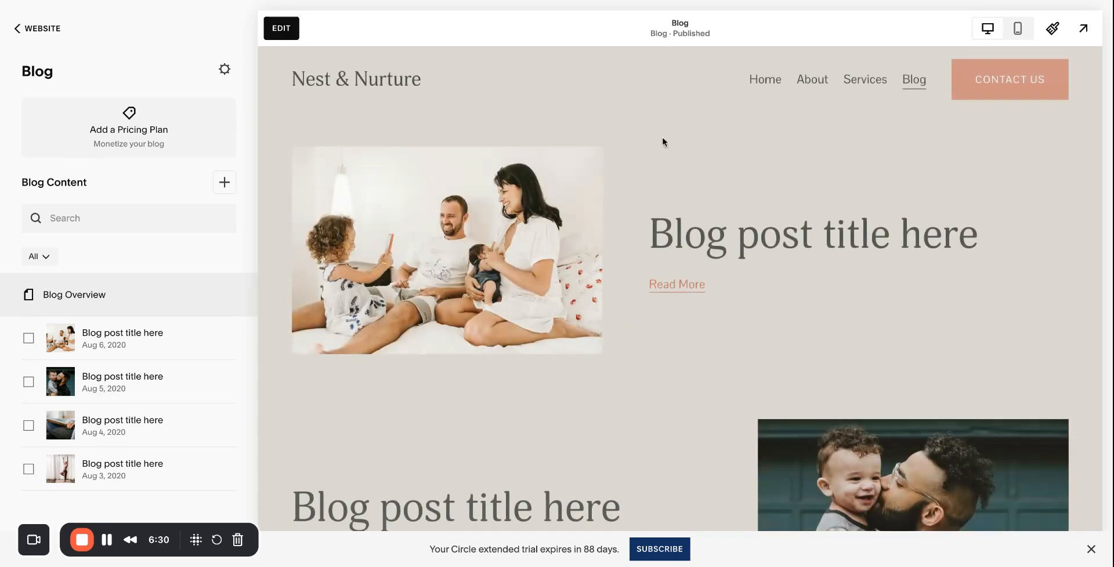